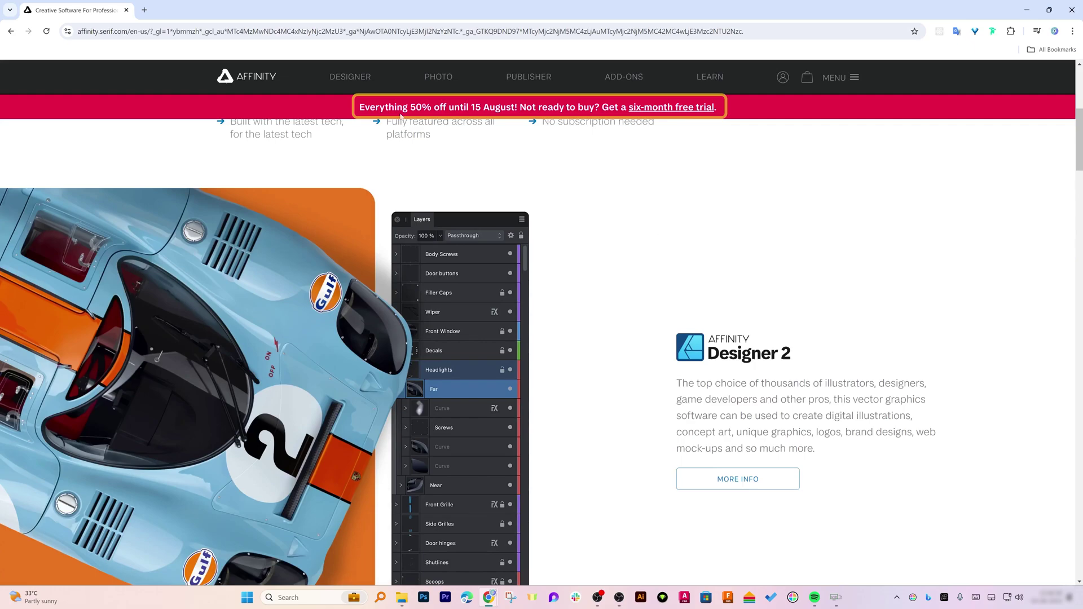
Highlight the sale message and free trial offer text in the promo banner
drag(359, 108, 414, 116)
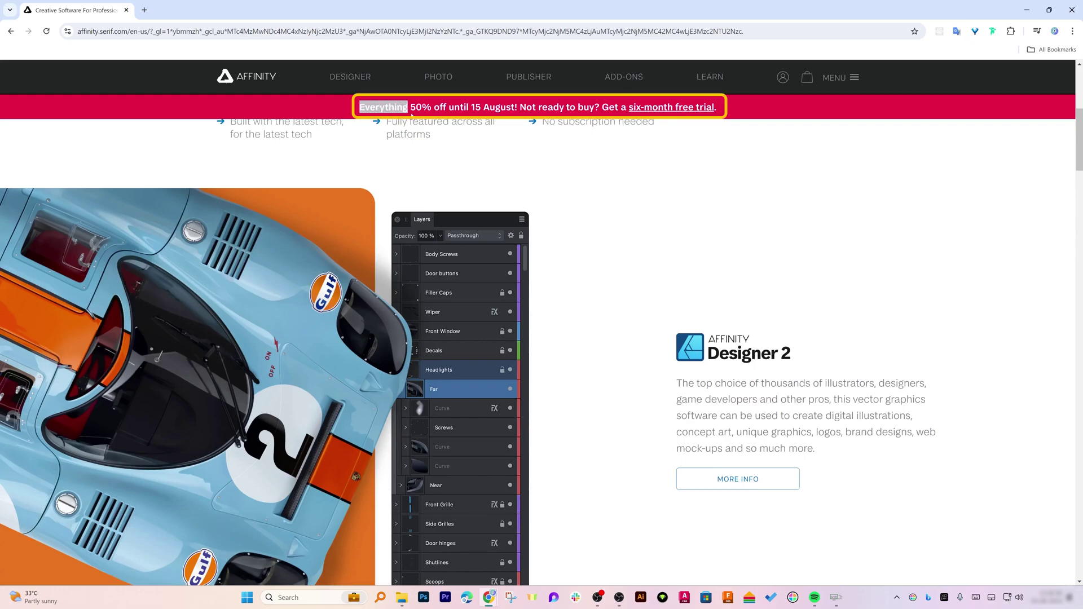
click(458, 106)
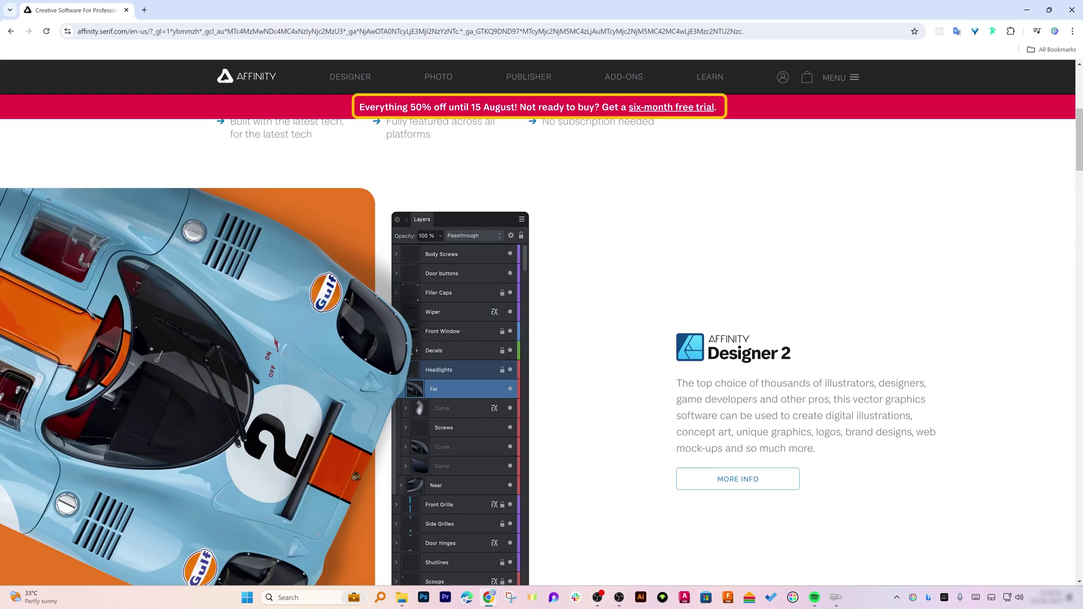
drag(623, 107, 664, 169)
click(664, 169)
Select the page address, then go to the PHOTO product page
key(ctrl+l)
key(ctrl+a)
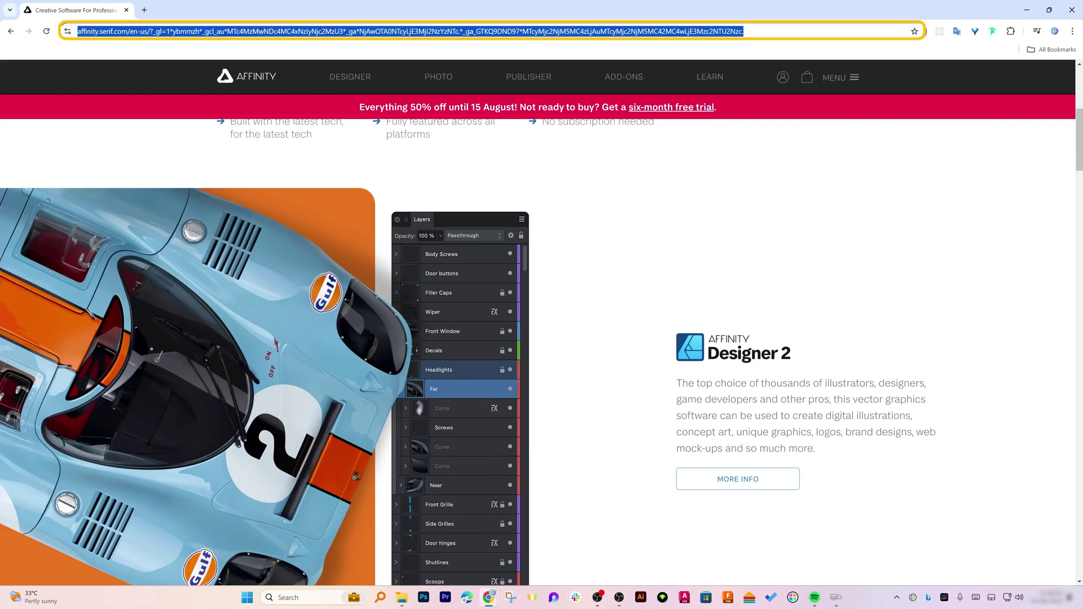
key(End)
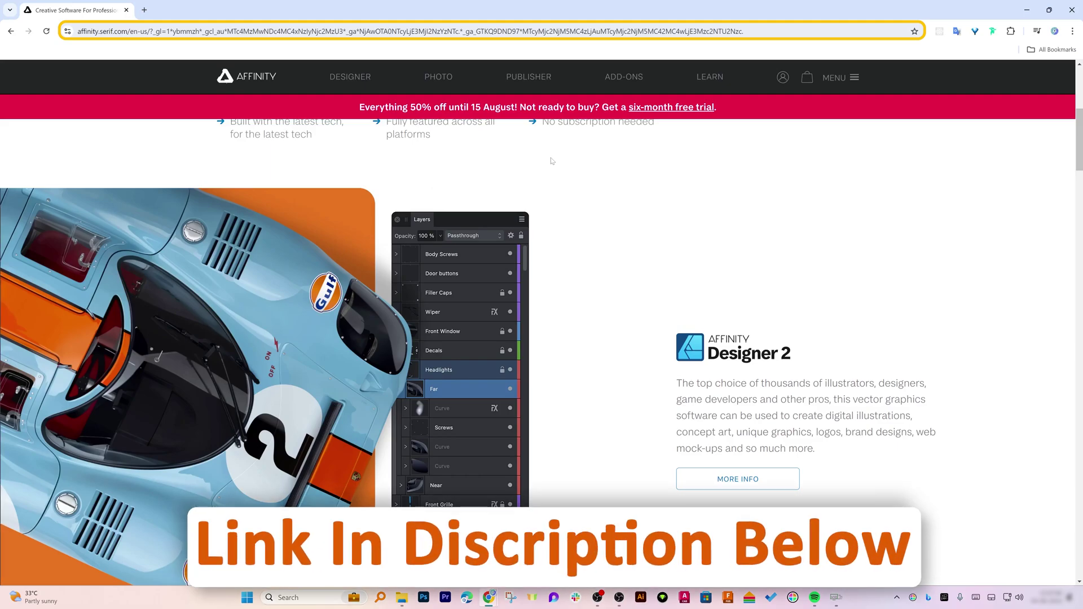
click(551, 160)
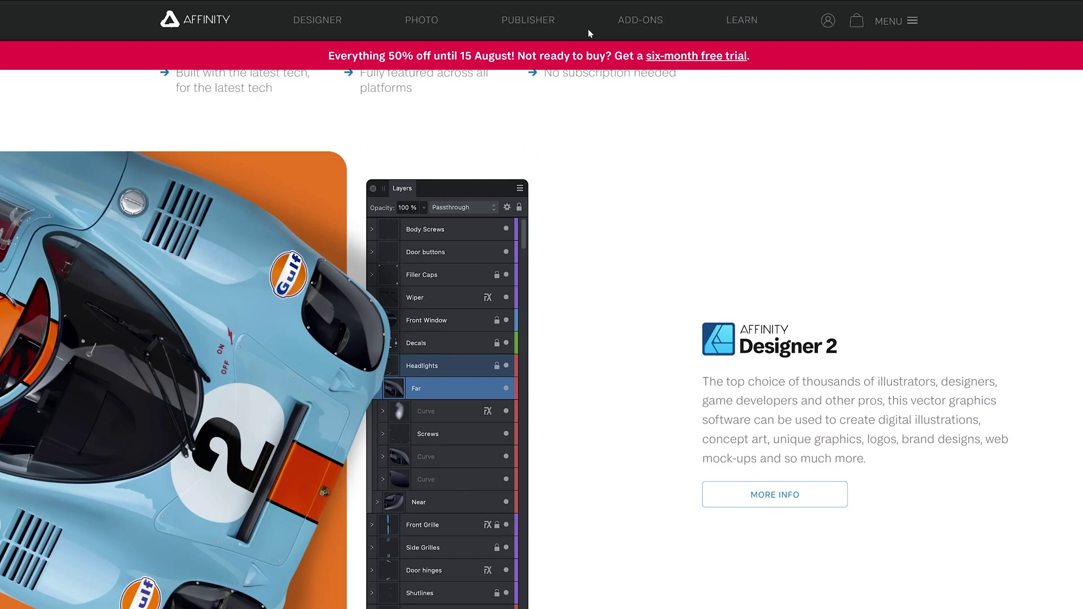
click(438, 20)
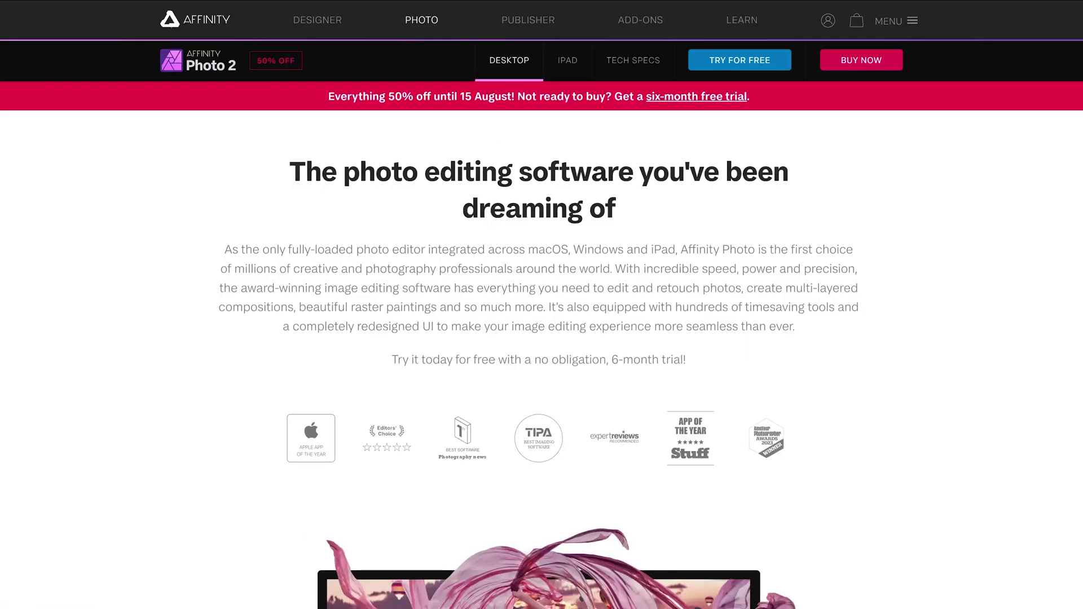
Highlight the 50% off sale offer and scroll through the product page
drag(347, 96, 536, 96)
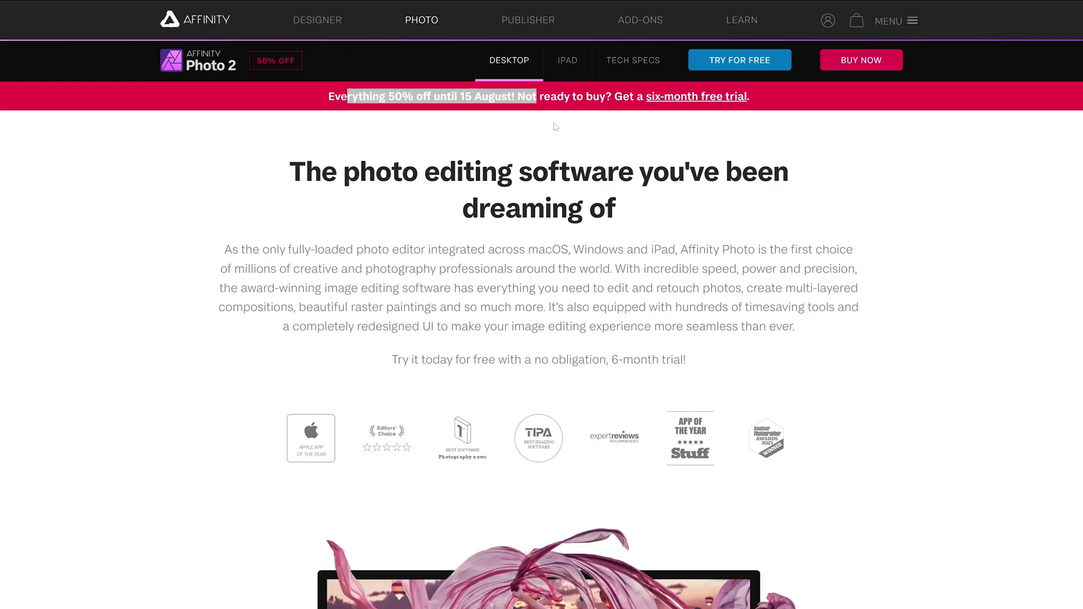
scroll(601, 151, down, 1)
scroll(601, 151, up, 1)
scroll(428, 141, down, 2)
scroll(439, 171, down, 5)
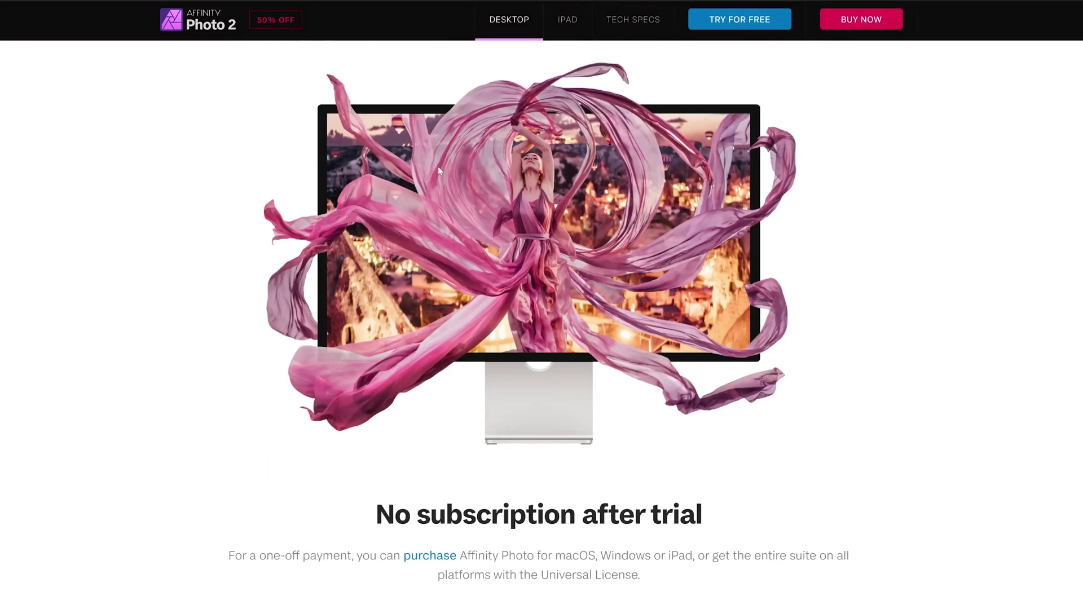
scroll(437, 167, up, 8)
scroll(437, 167, down, 1)
scroll(615, 156, down, 3)
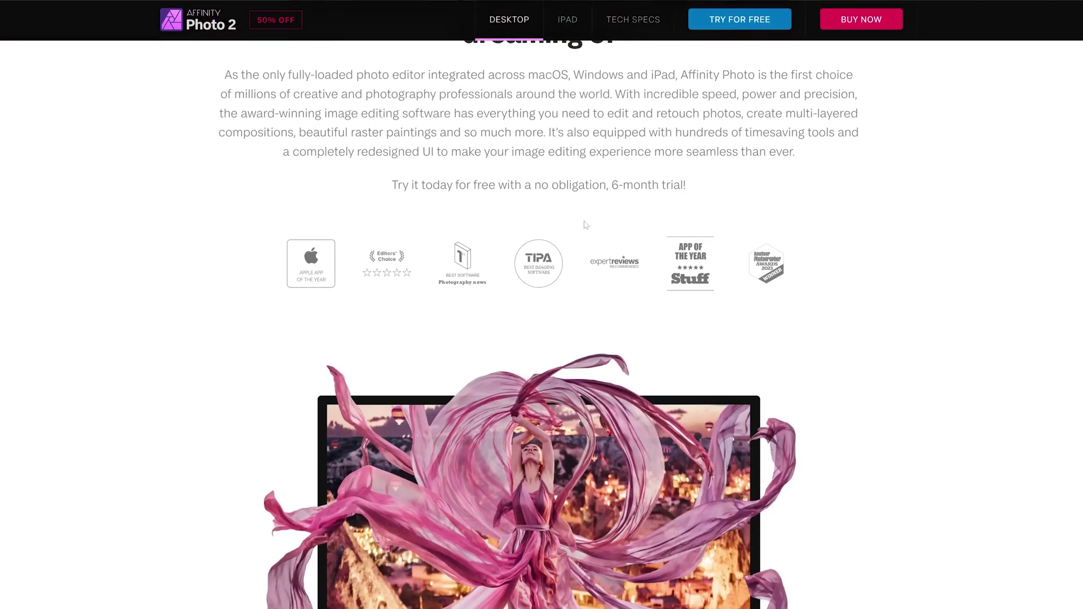
drag(499, 185, 573, 236)
scroll(572, 236, down, 1)
Select 'month' in the trial sentence, then switch from the Desktop to the iPad version
double_click(641, 126)
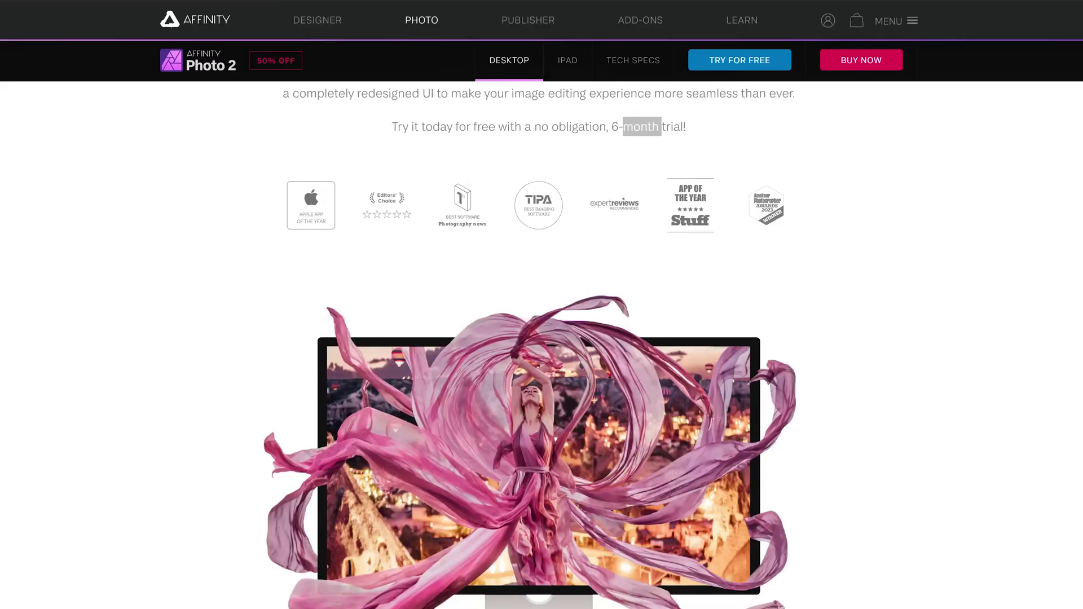
click(480, 145)
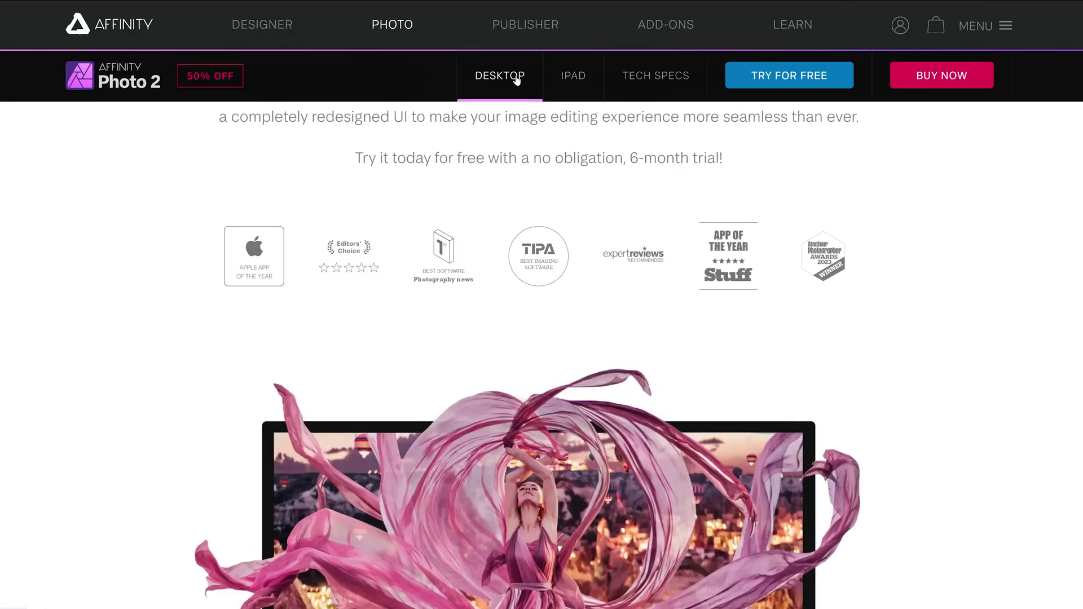
click(492, 78)
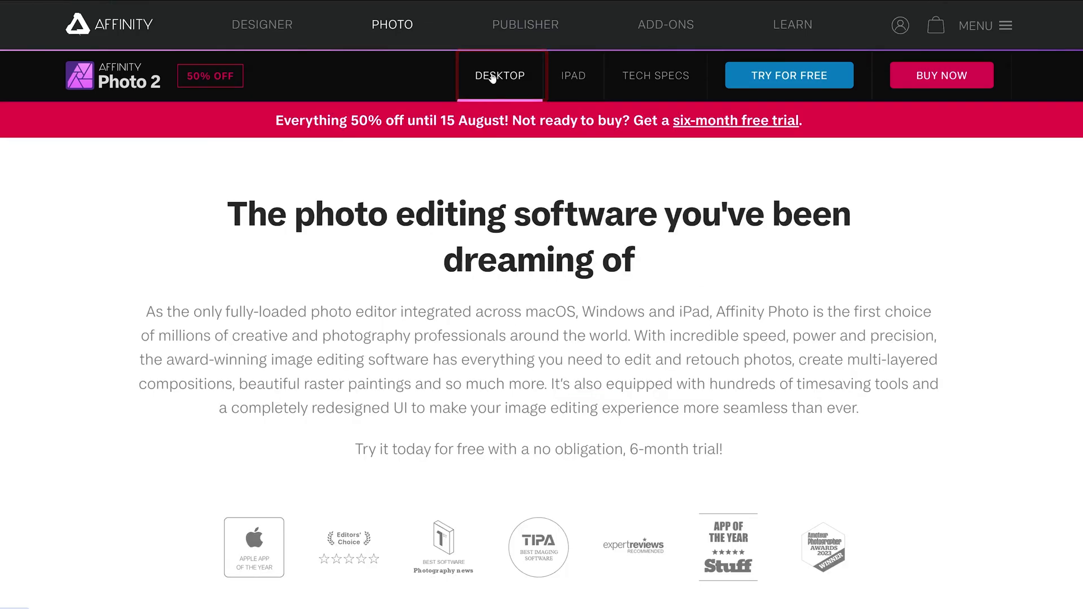
click(576, 80)
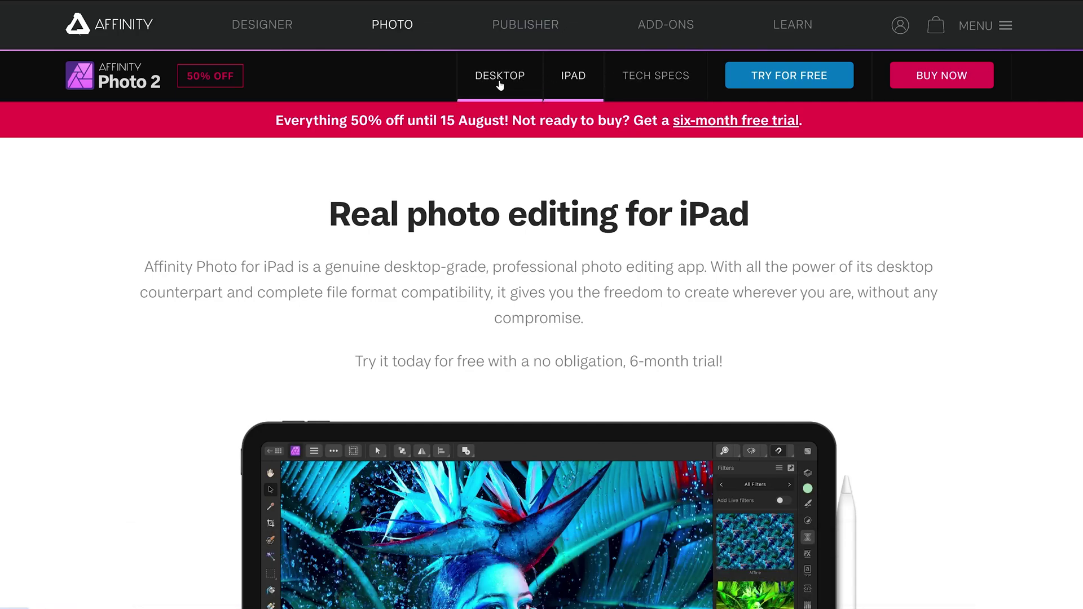
Return to the desktop version and scroll down to the 'No subscription after trial' heading
click(500, 79)
scroll(342, 179, down, 7)
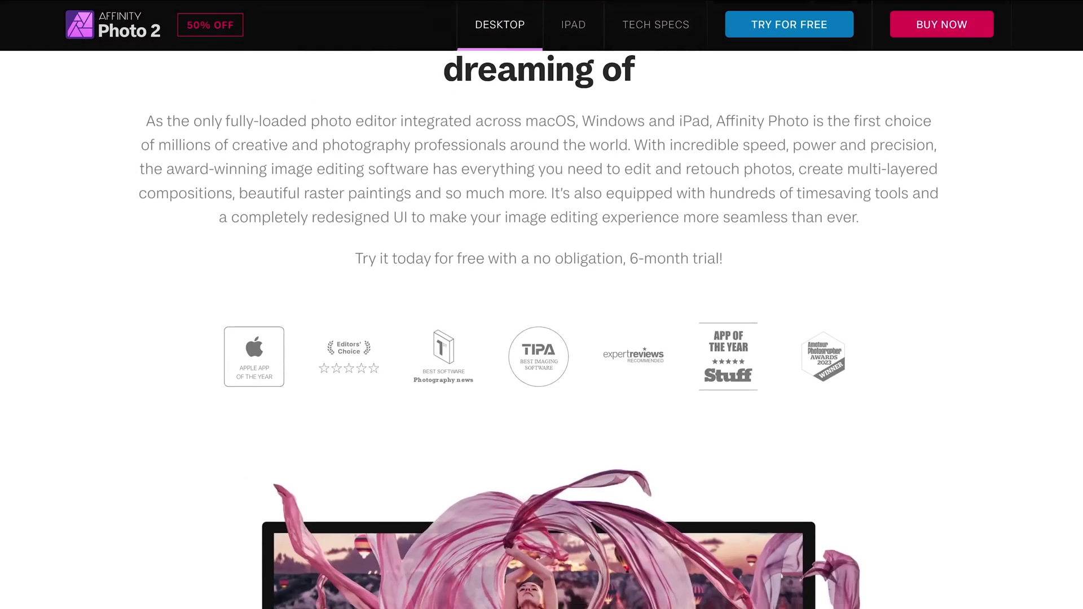
scroll(342, 180, down, 1)
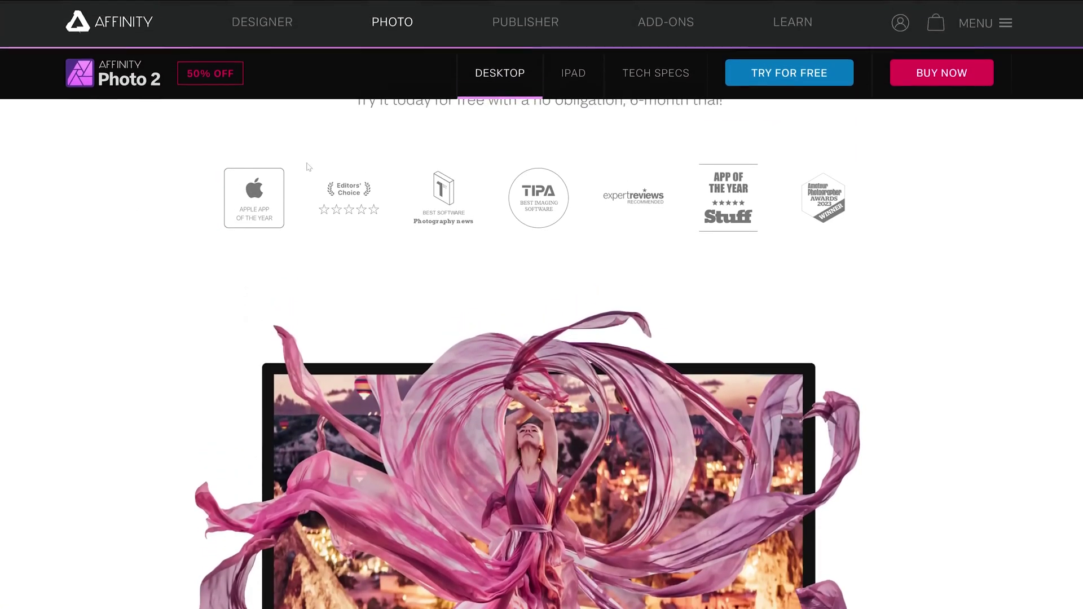
scroll(308, 167, down, 1)
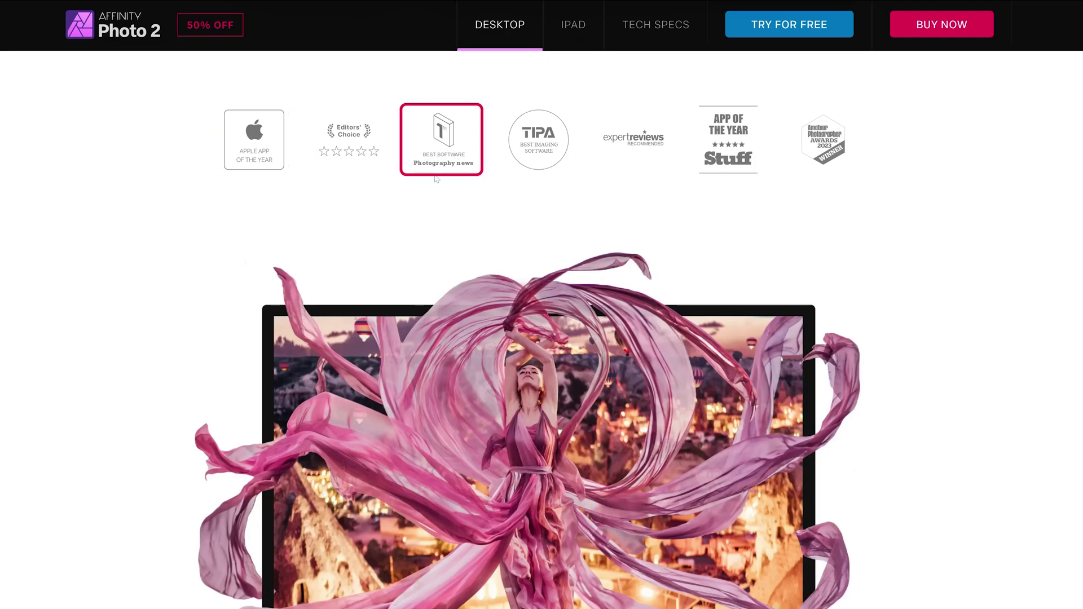
scroll(338, 225, down, 10)
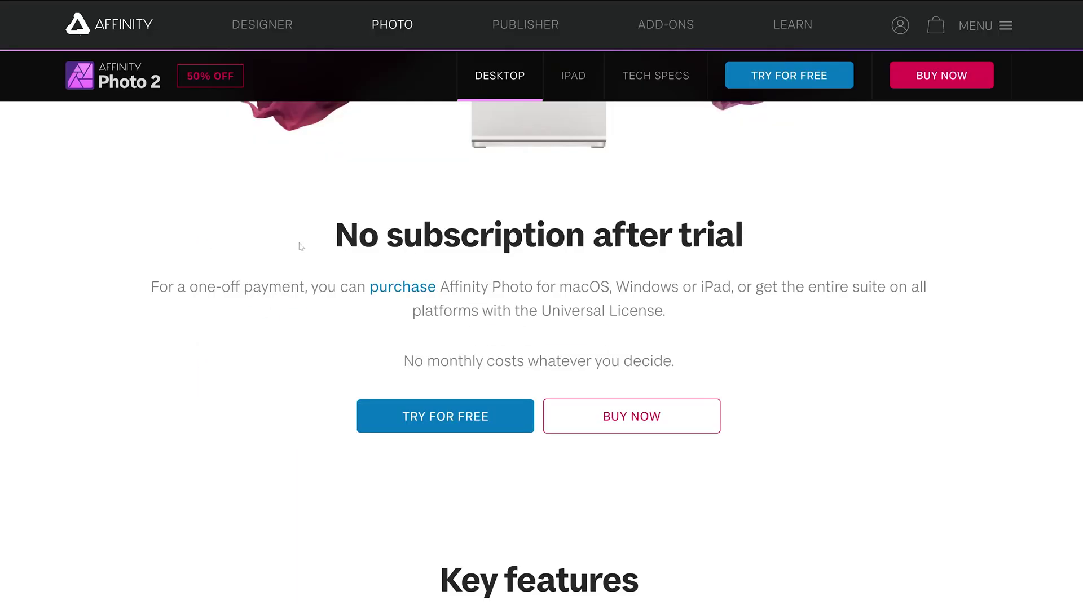
drag(300, 246, 677, 237)
click(531, 299)
Scroll through the Key features sections to 'Built for a pro workflow'
scroll(531, 299, up, 2)
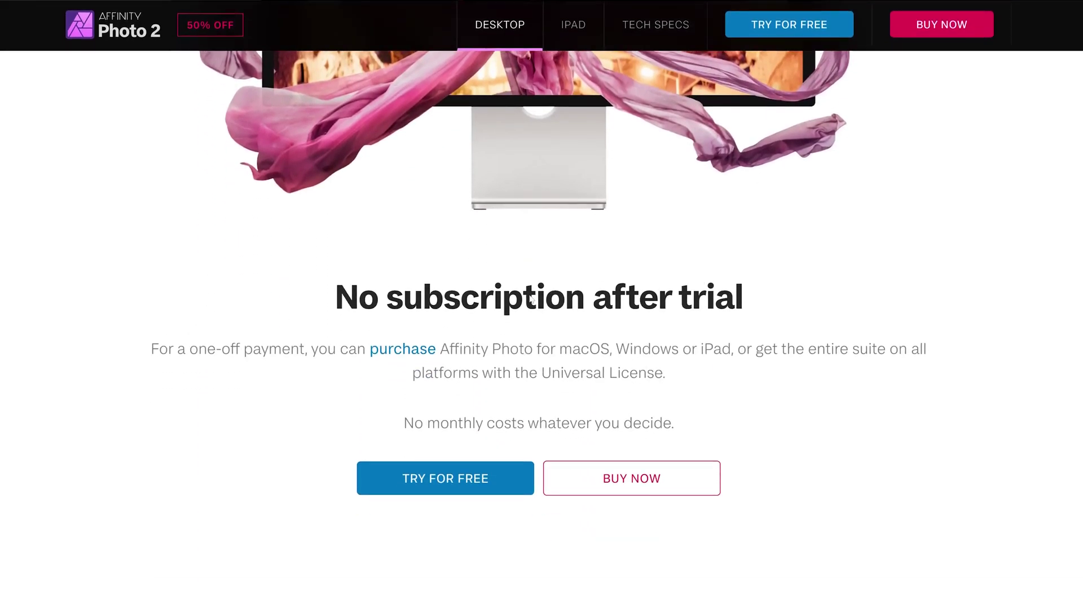
scroll(530, 299, down, 1)
drag(358, 293, 585, 294)
scroll(585, 293, down, 5)
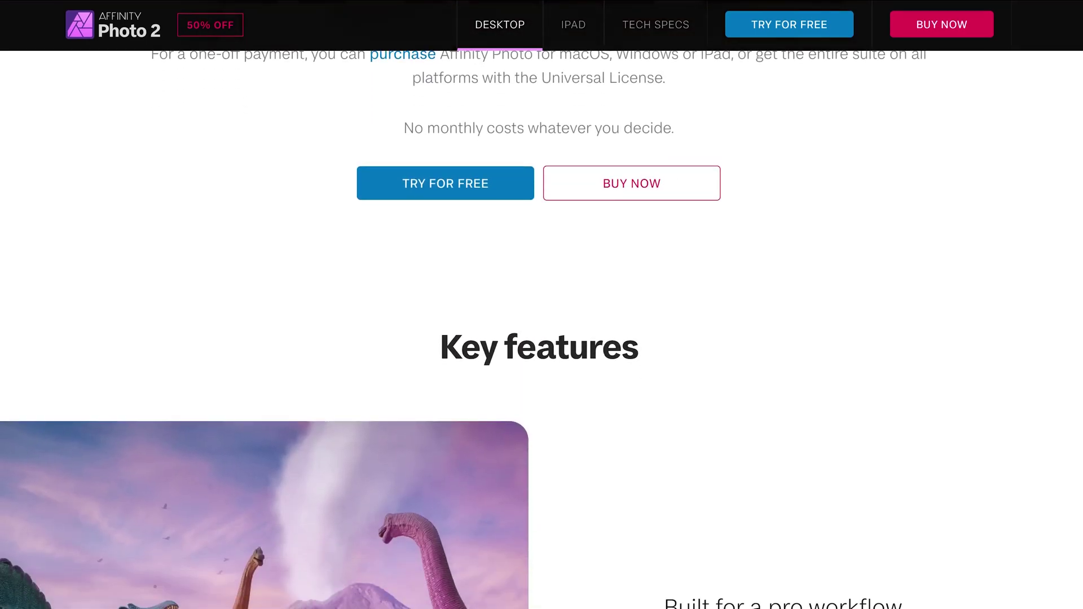
scroll(487, 203, down, 3)
scroll(487, 203, up, 3)
scroll(488, 203, down, 6)
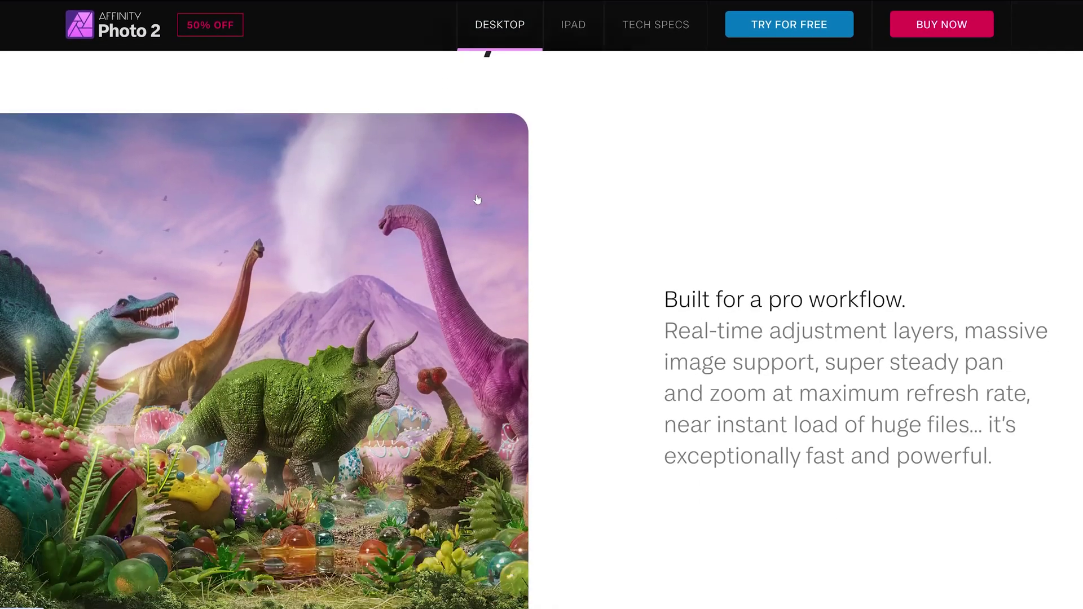
scroll(620, 275, down, 10)
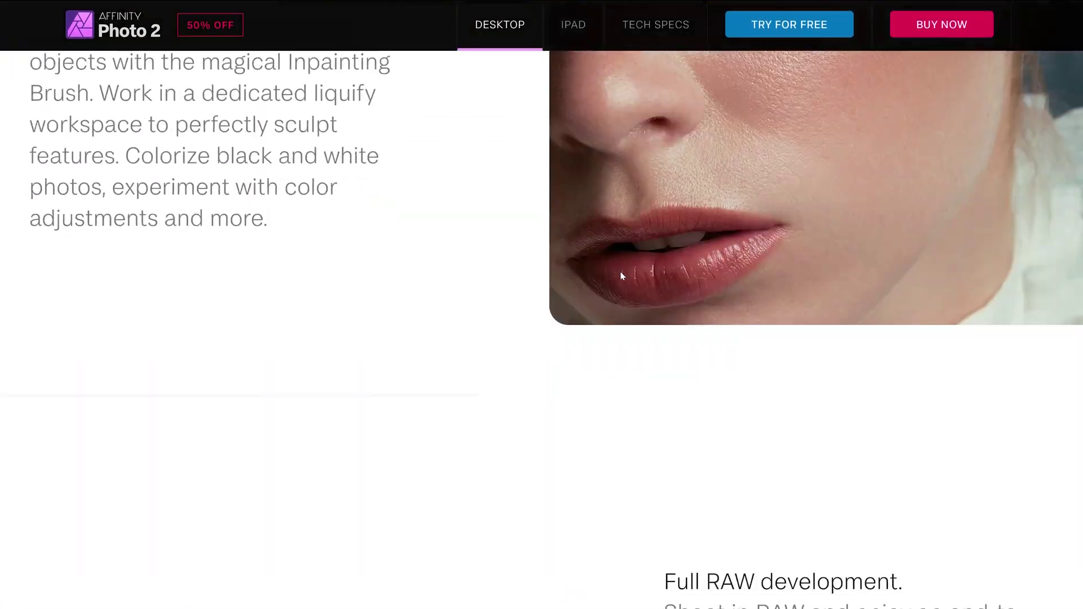
scroll(622, 276, down, 3)
scroll(622, 275, up, 3)
scroll(622, 276, down, 4)
scroll(622, 276, up, 3)
scroll(622, 276, up, 2)
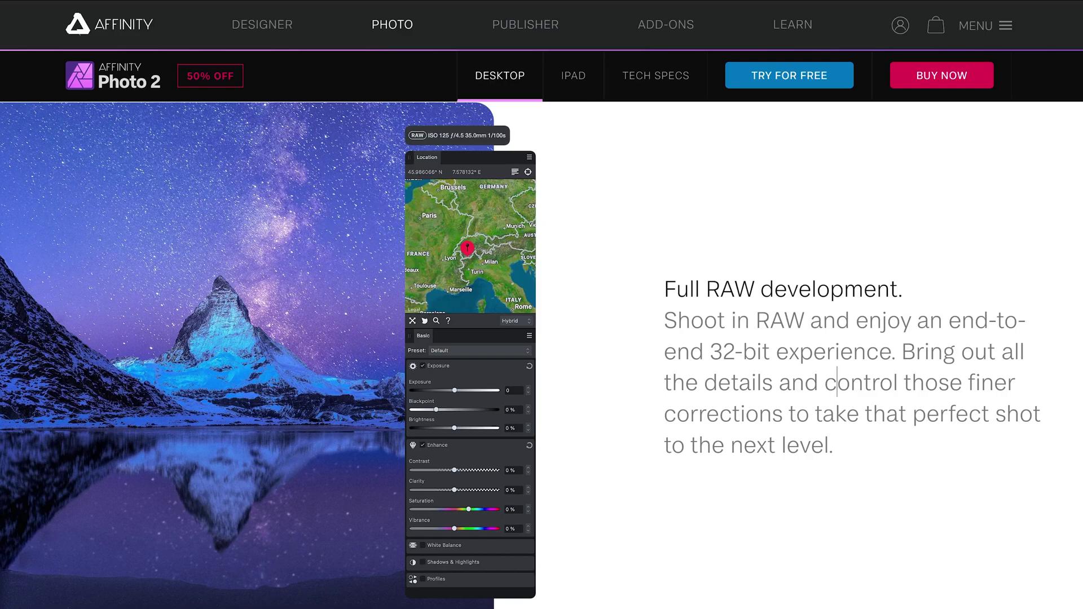
scroll(768, 150, down, 10)
scroll(768, 150, up, 4)
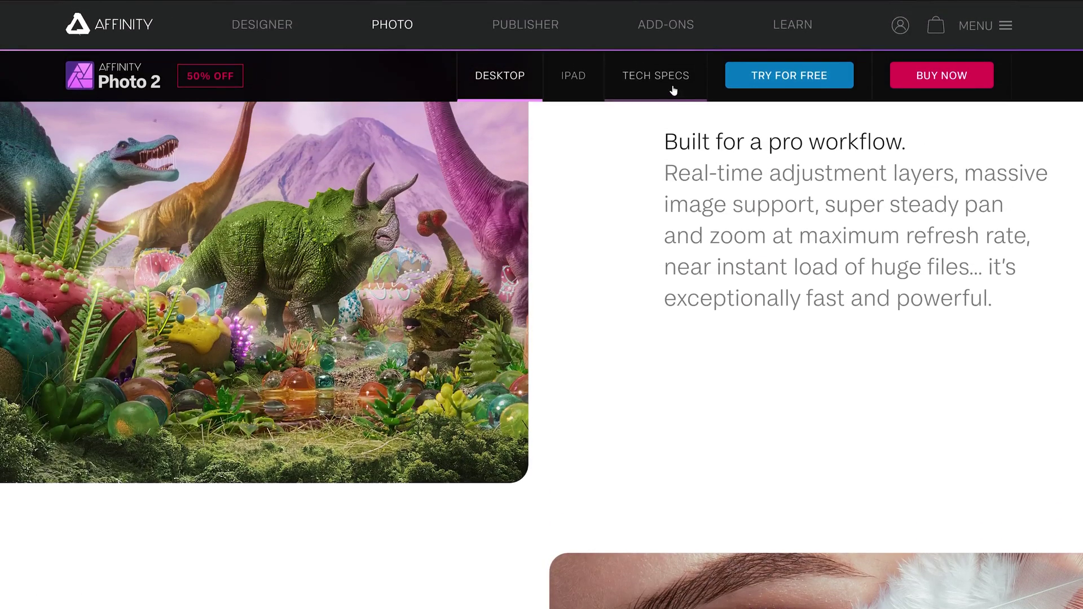
Review the Mac and Windows tech specs, then open the six-month free trial sign-up
click(682, 83)
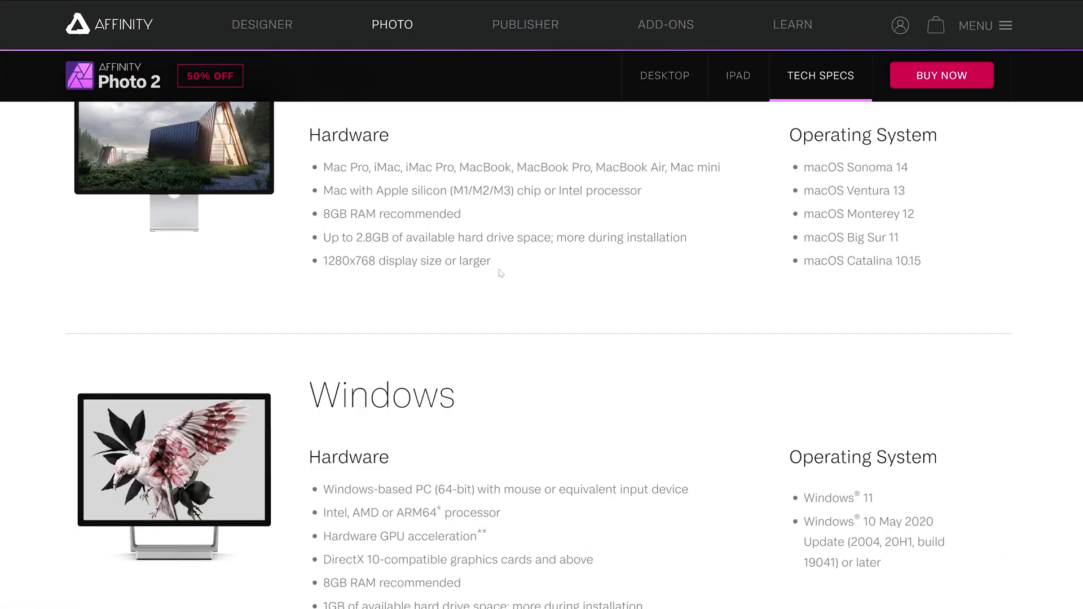
scroll(500, 273, up, 2)
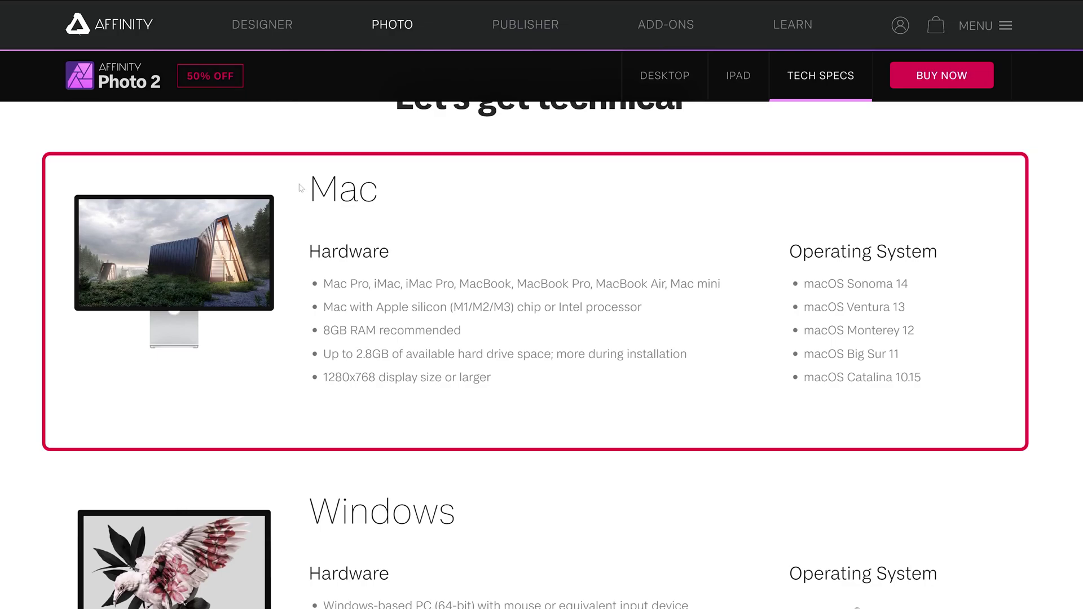
drag(301, 188, 417, 230)
scroll(418, 229, down, 3)
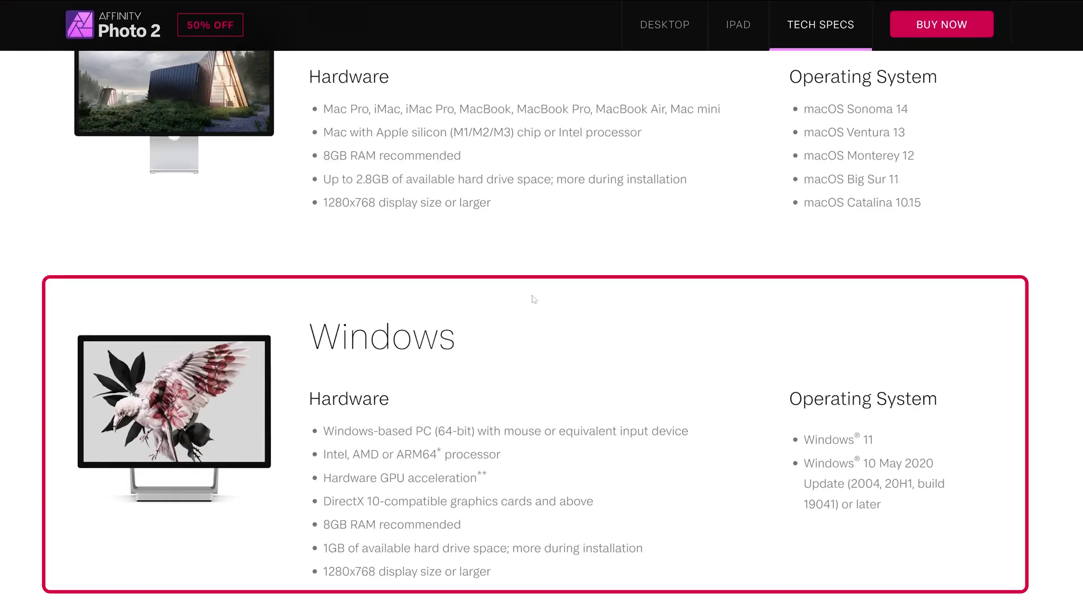
scroll(693, 341, up, 5)
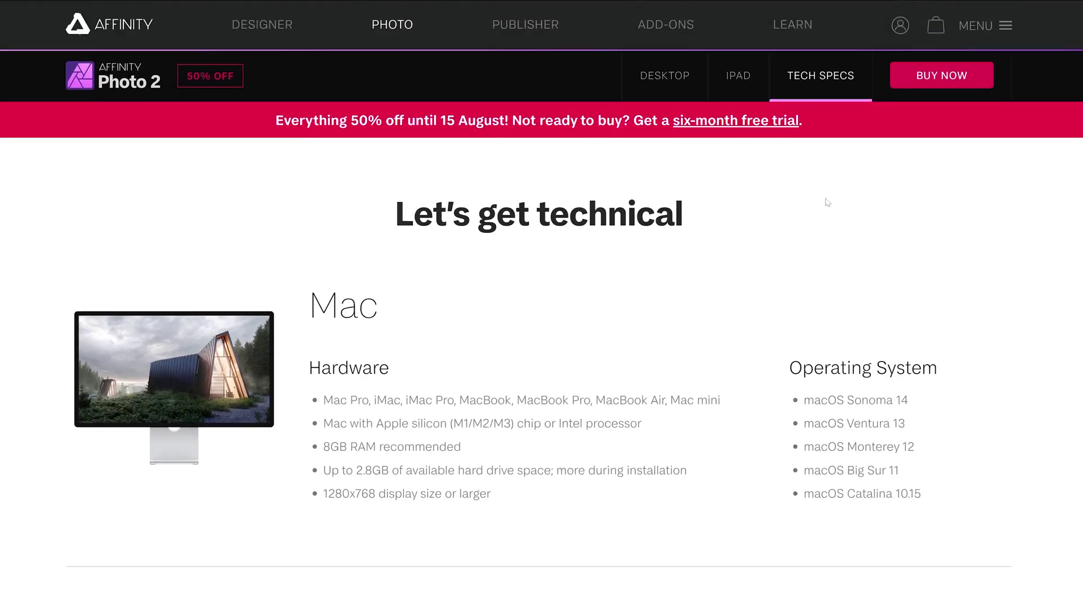
click(711, 119)
click(539, 300)
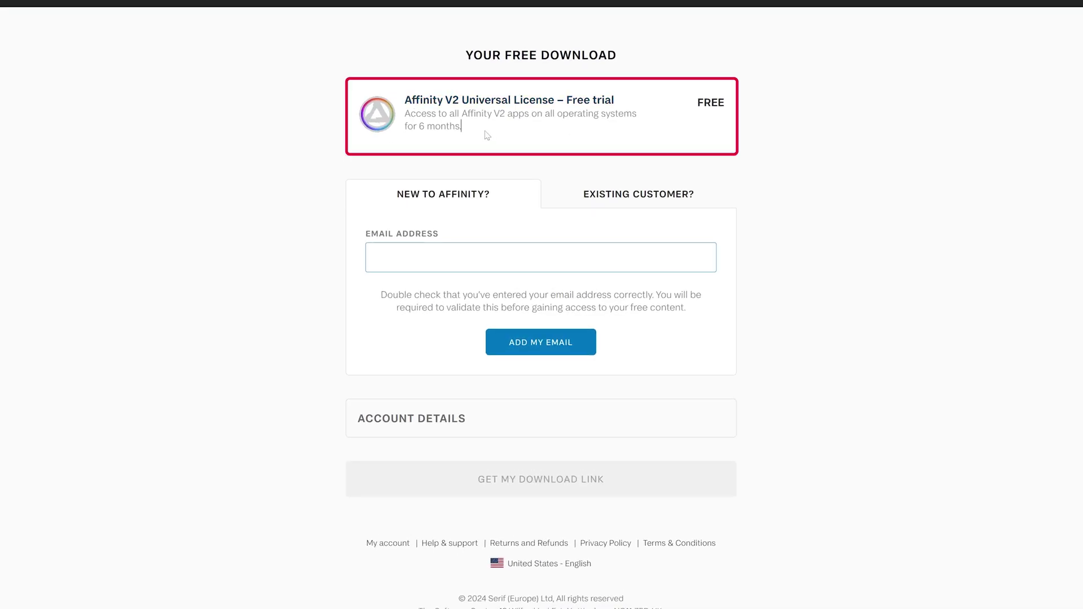
Highlight the free trial licence details, then enter and submit the email address
drag(485, 134, 404, 110)
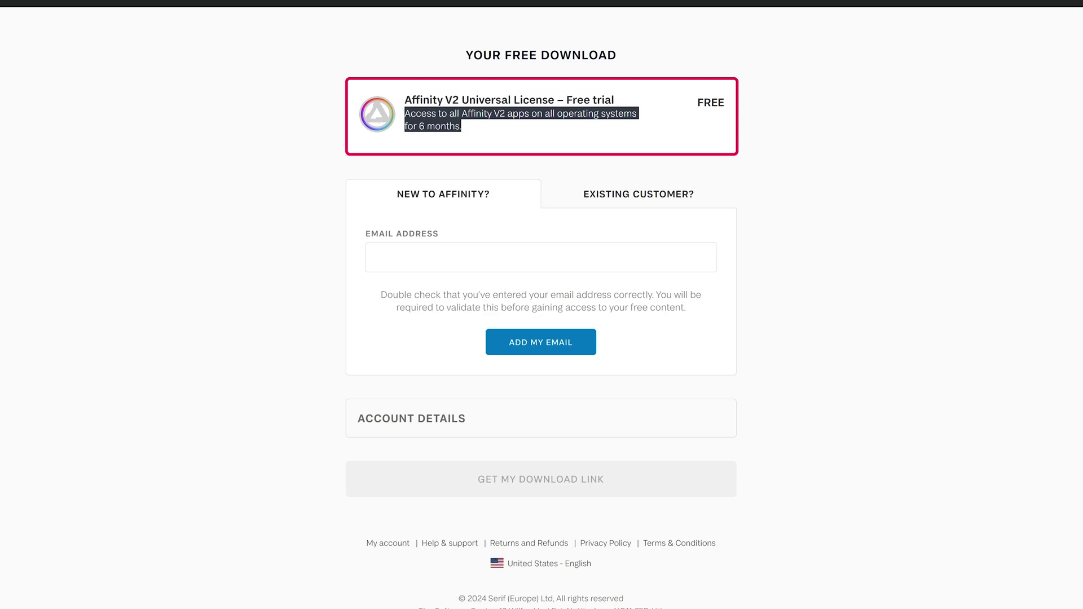
drag(501, 129, 531, 115)
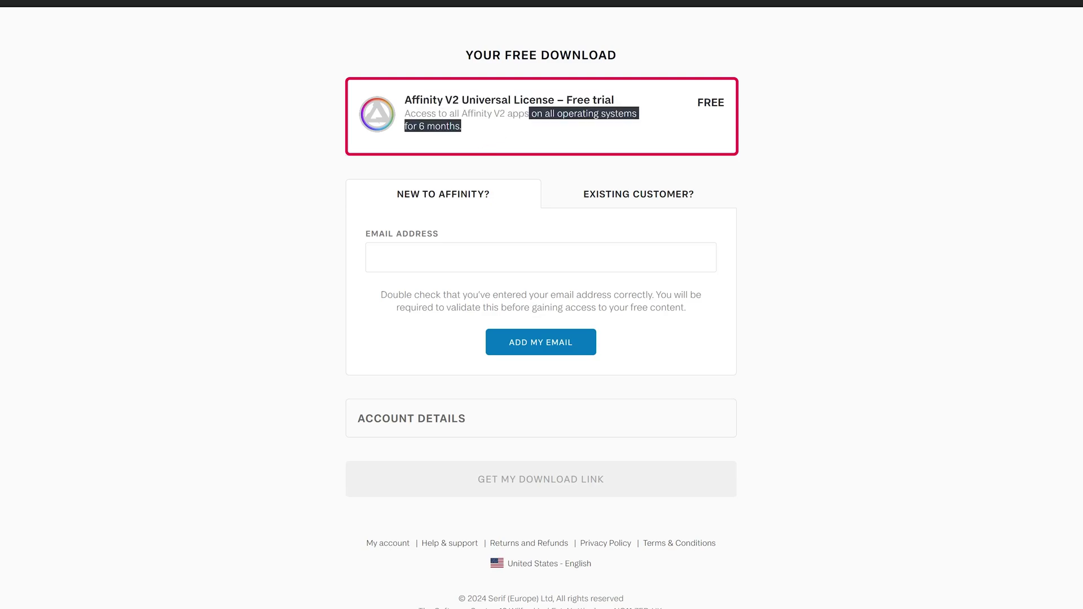
click(499, 144)
click(428, 257)
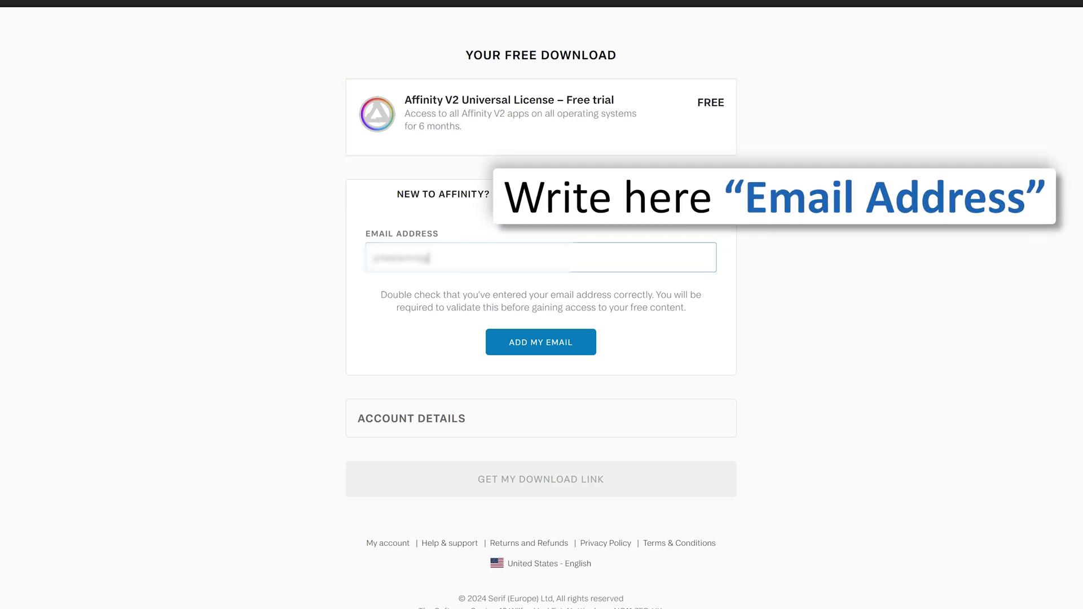
text(@)
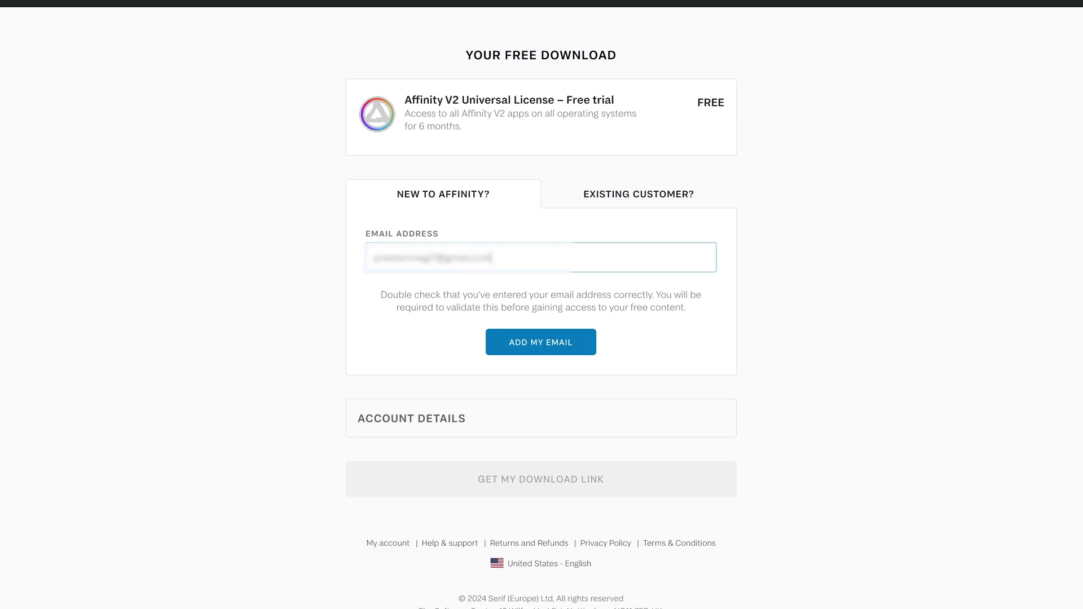
click(553, 338)
Enter first and last name, keep the Personal account type, set a password, and accept the terms
key(Tab)
key(Tab)
key(Left)
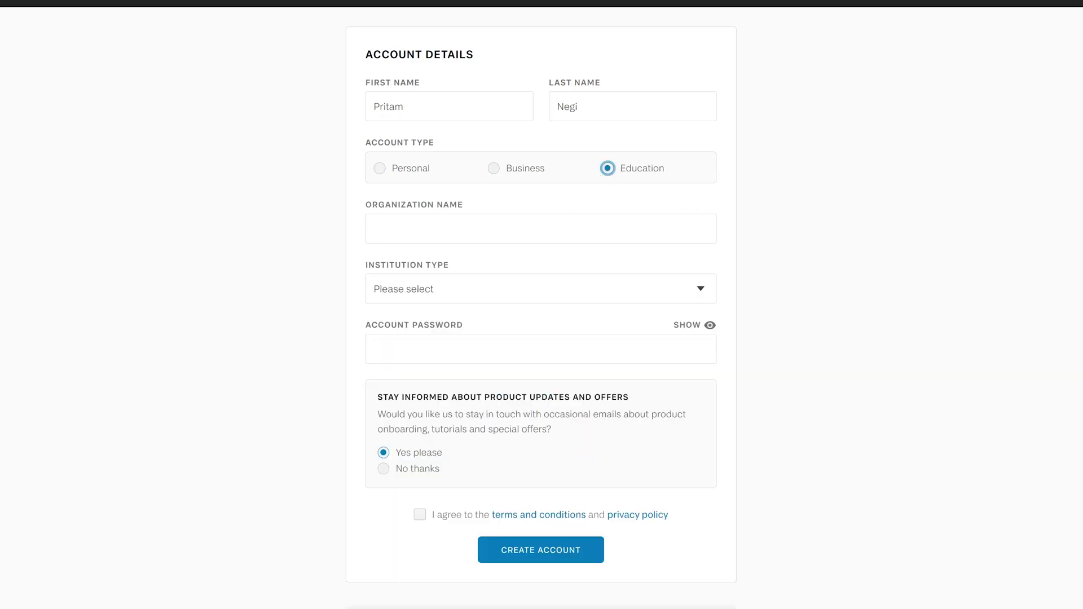
click(396, 175)
key(Tab)
text(a)
key(ctrl+v)
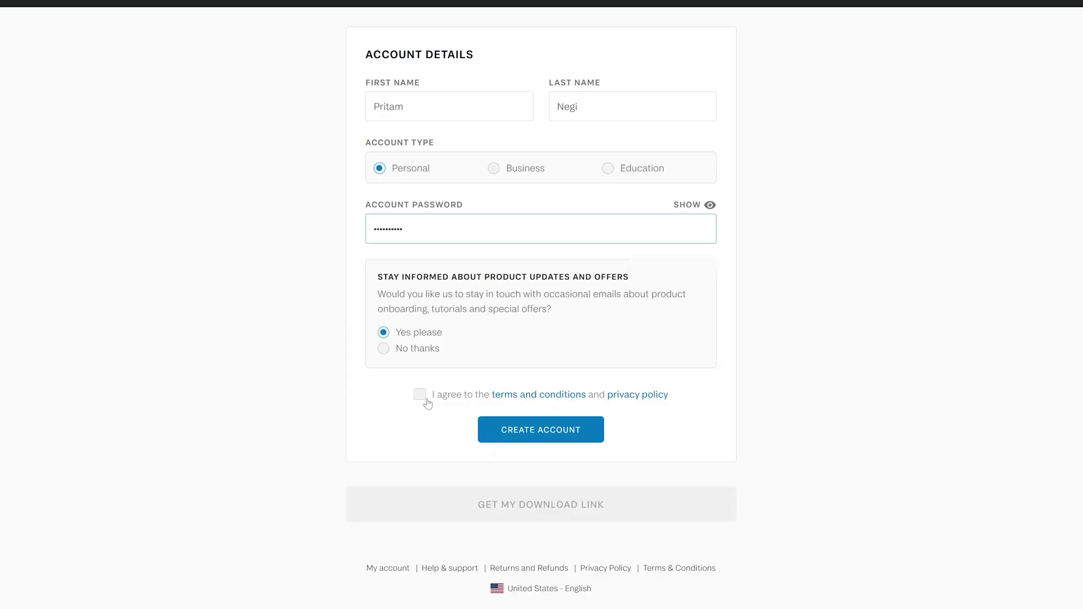
click(420, 394)
Opt out of product update emails, decline saving the password in Chrome, and open a new tab
click(410, 345)
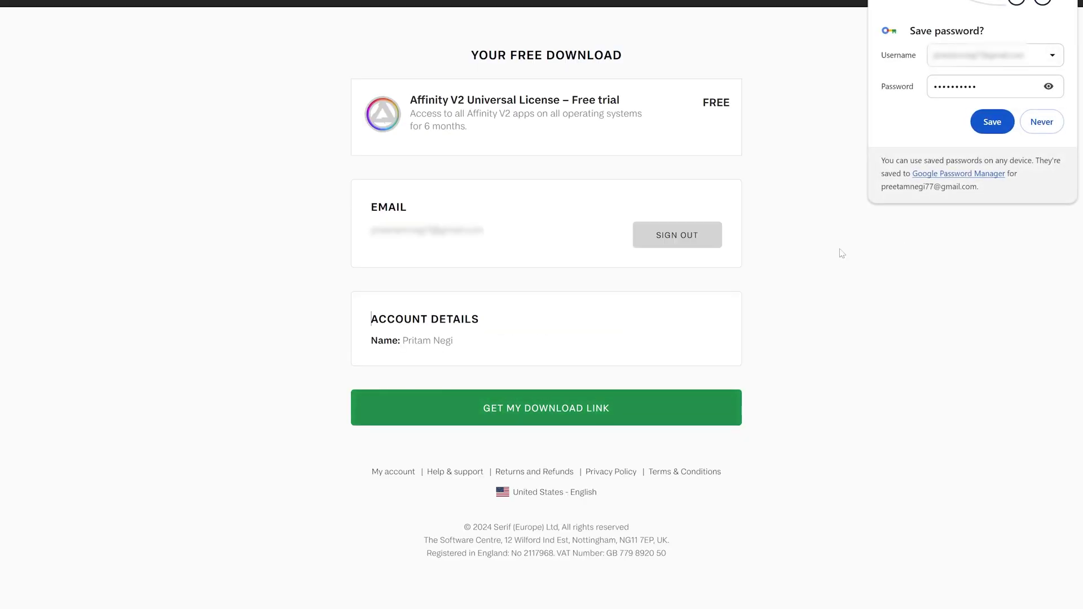
click(1042, 122)
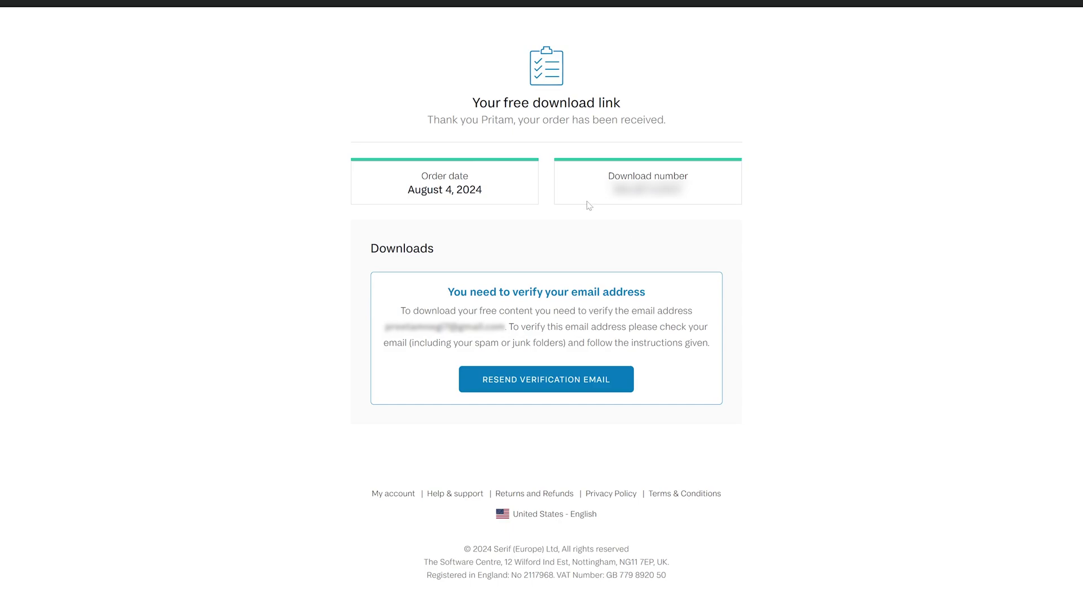
key(ctrl+t)
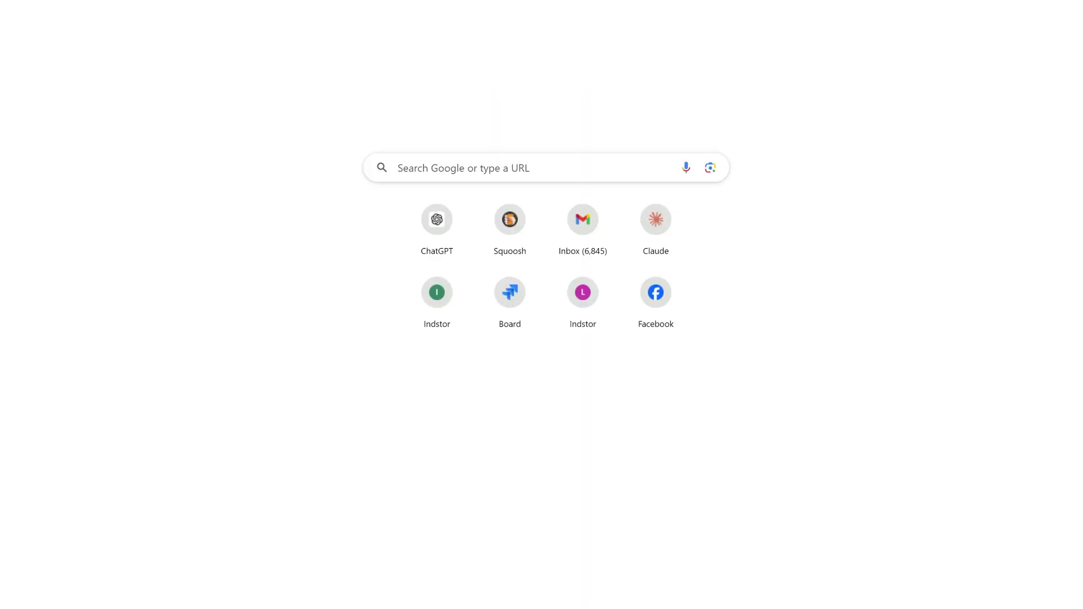
Cancel the new tab's address entry, return to the Affinity Store tab, and scroll the downloads list
text(f)
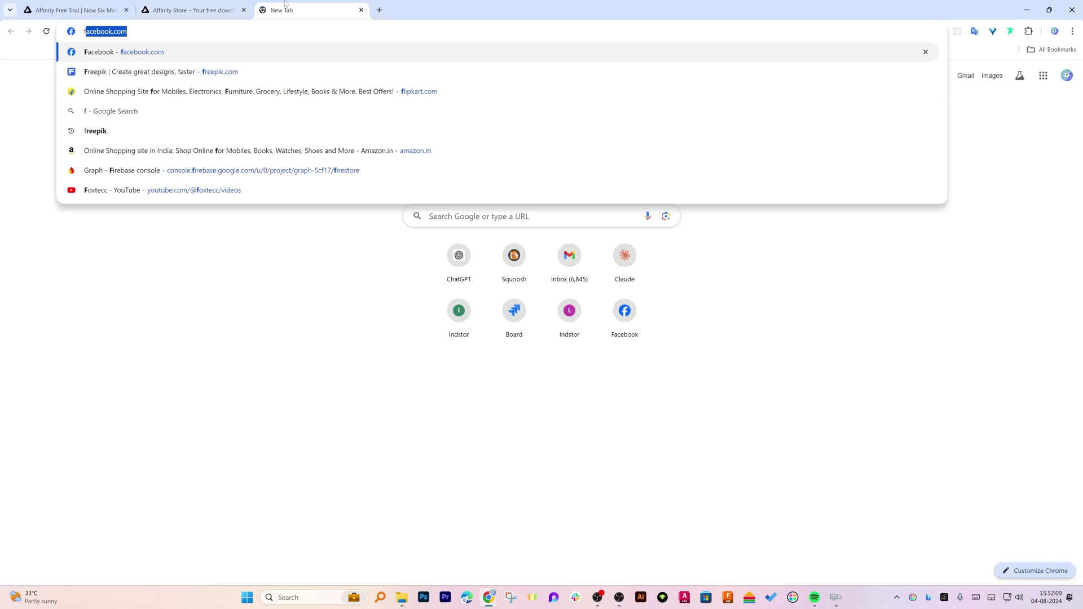
key(Escape)
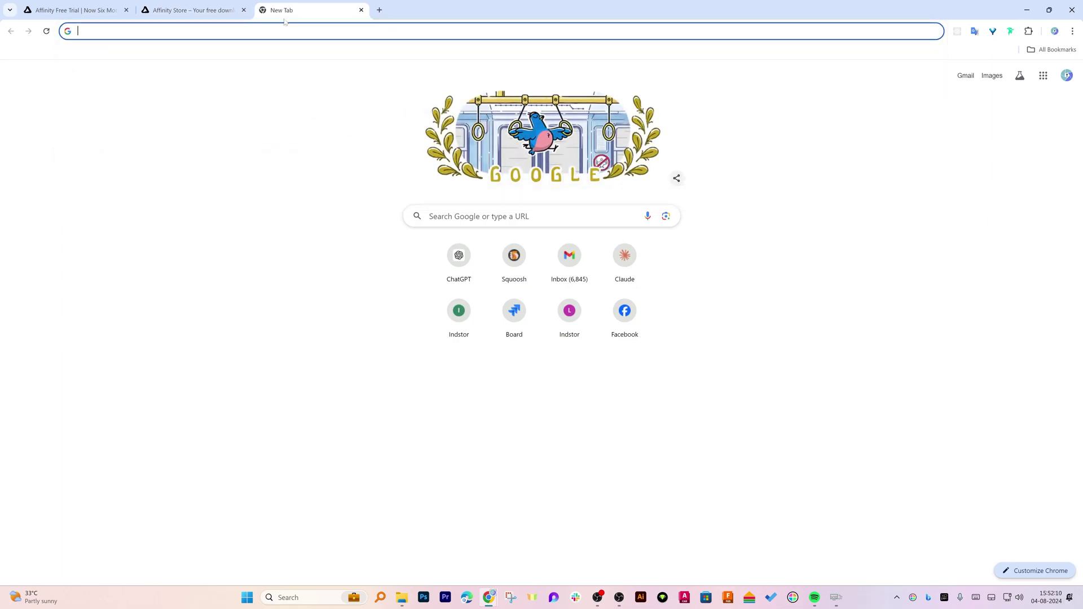
click(192, 10)
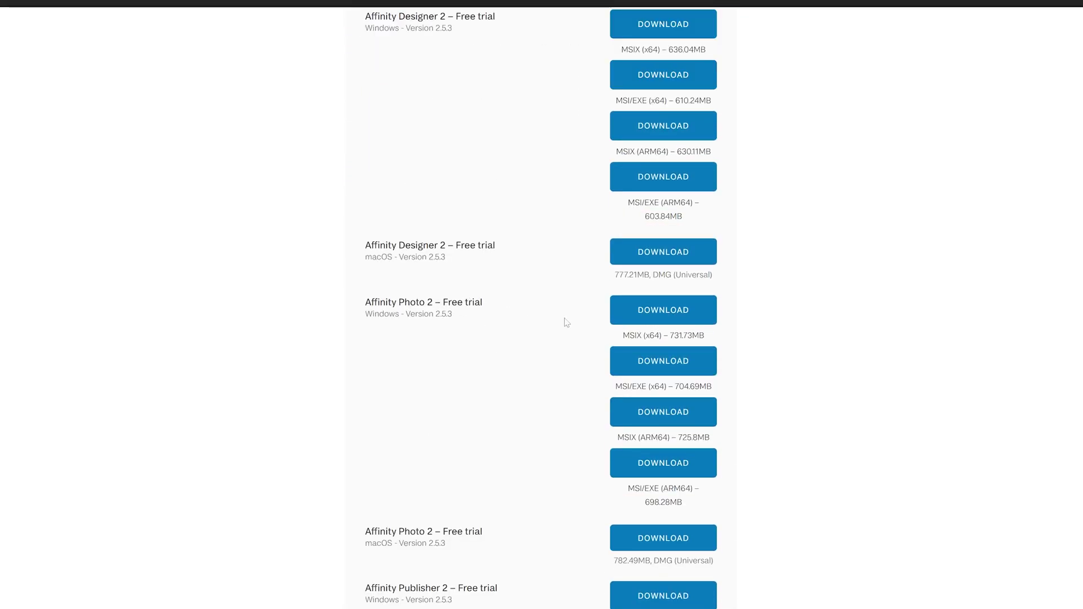
scroll(489, 314, down, 2)
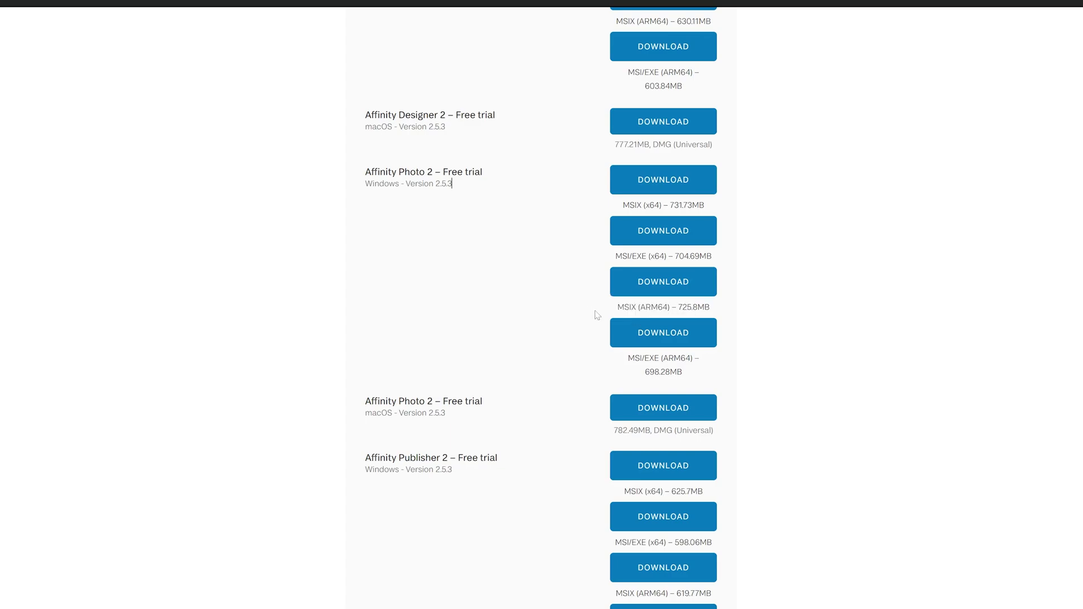
Download the Affinity Photo 2 MSI/EXE (x64) installer with IDM into a new Downloads\Programs folder
drag(624, 307, 677, 306)
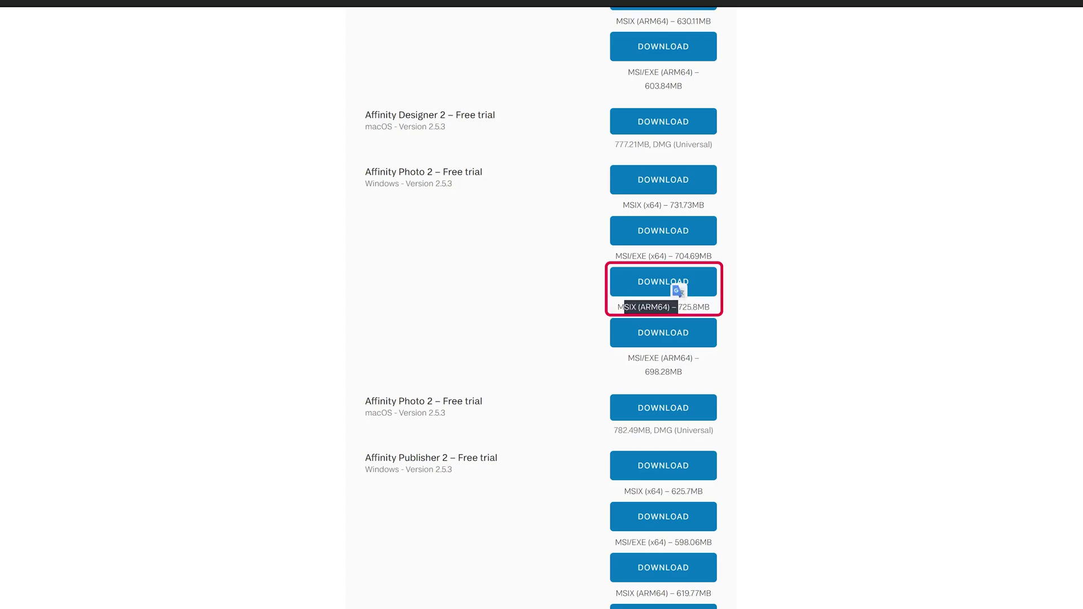
click(735, 238)
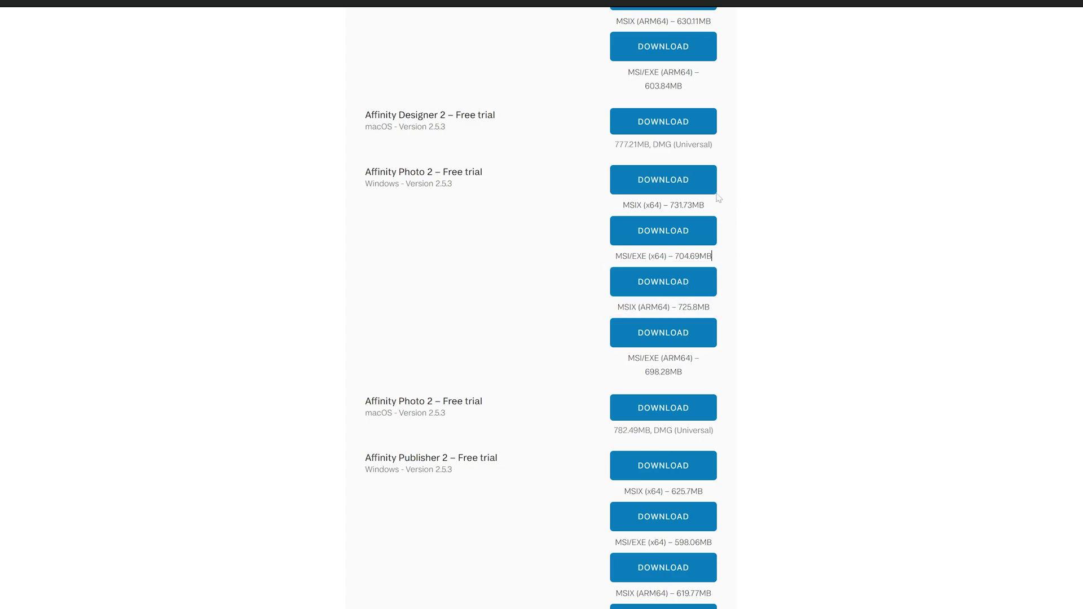
click(672, 232)
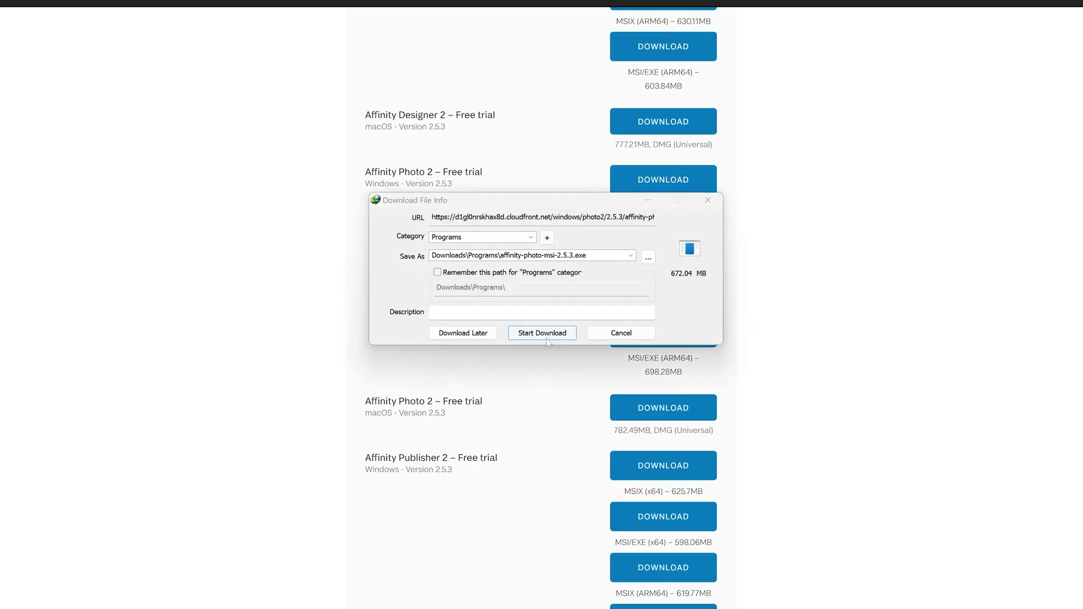
click(546, 332)
click(573, 302)
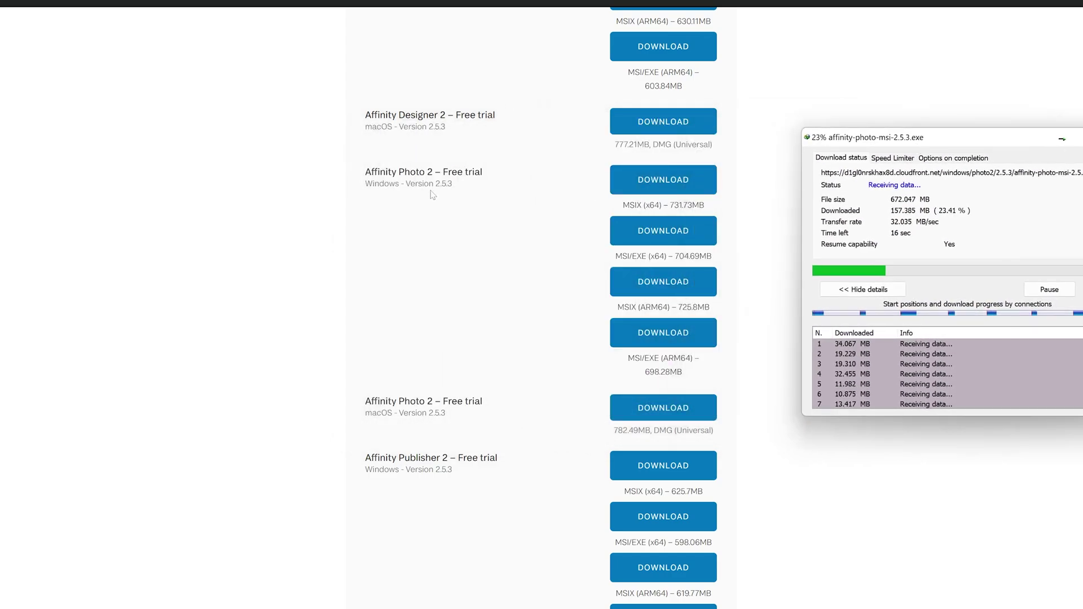
Scroll the downloads page while the download finishes, then move the download-complete window aside
scroll(434, 193, up, 5)
scroll(450, 184, down, 1)
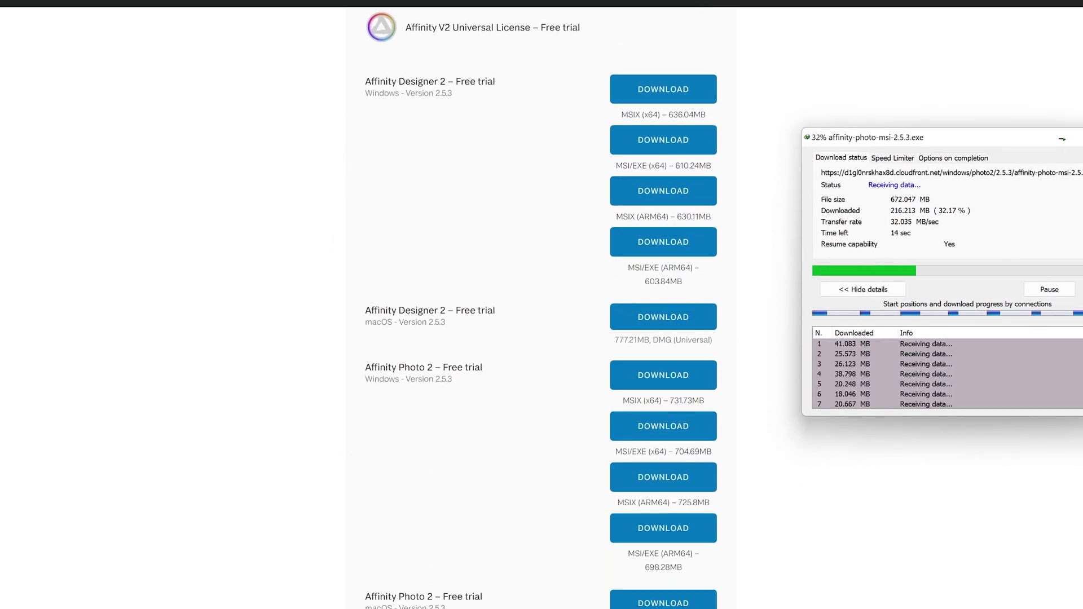
scroll(475, 117, down, 1)
scroll(475, 116, down, 3)
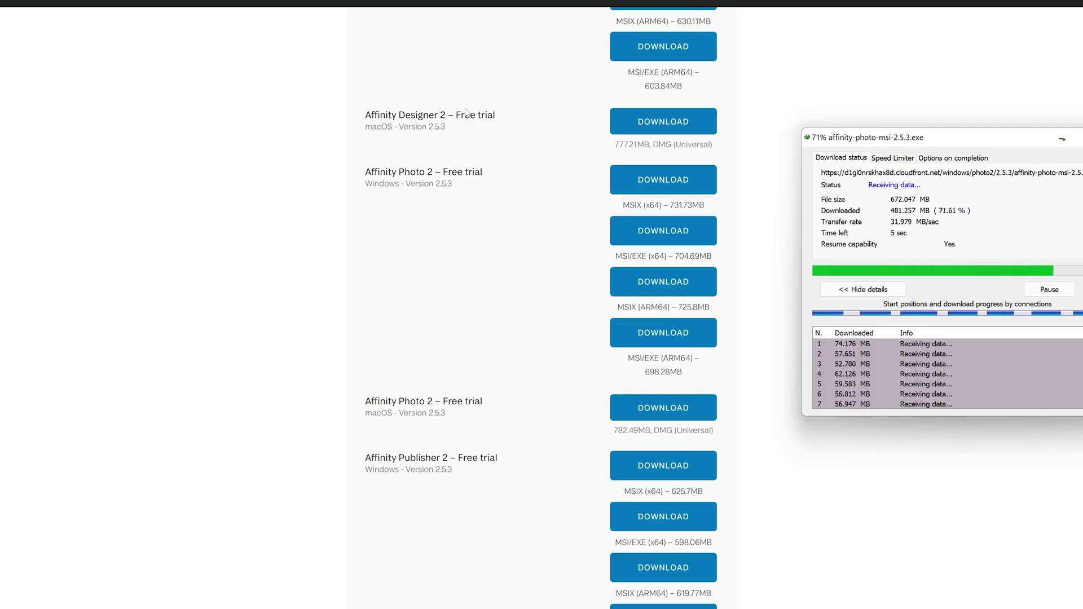
scroll(465, 111, down, 7)
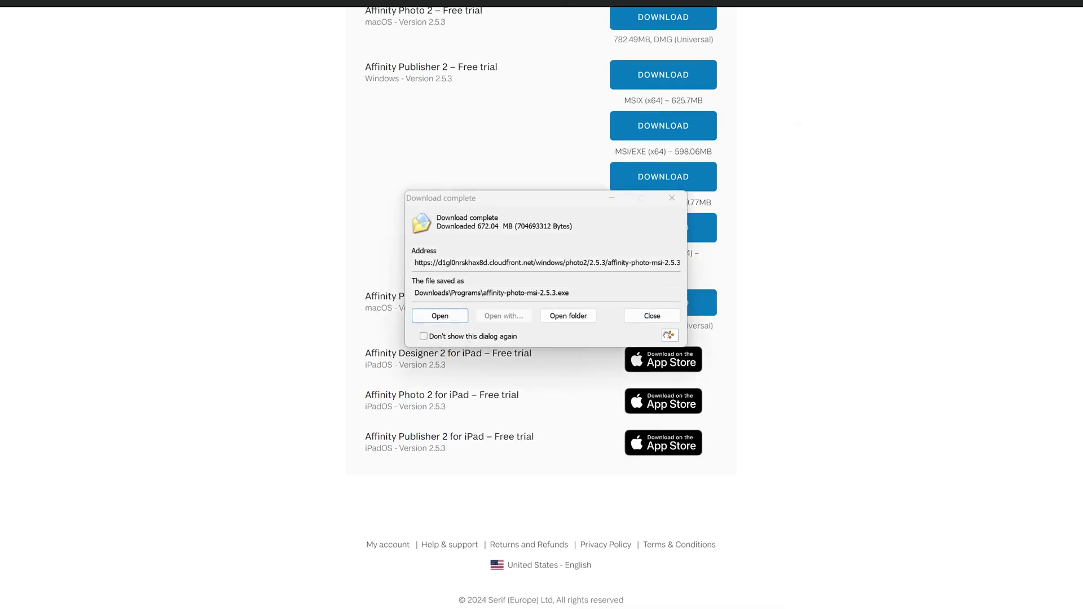
drag(541, 198, 906, 156)
scroll(454, 214, up, 5)
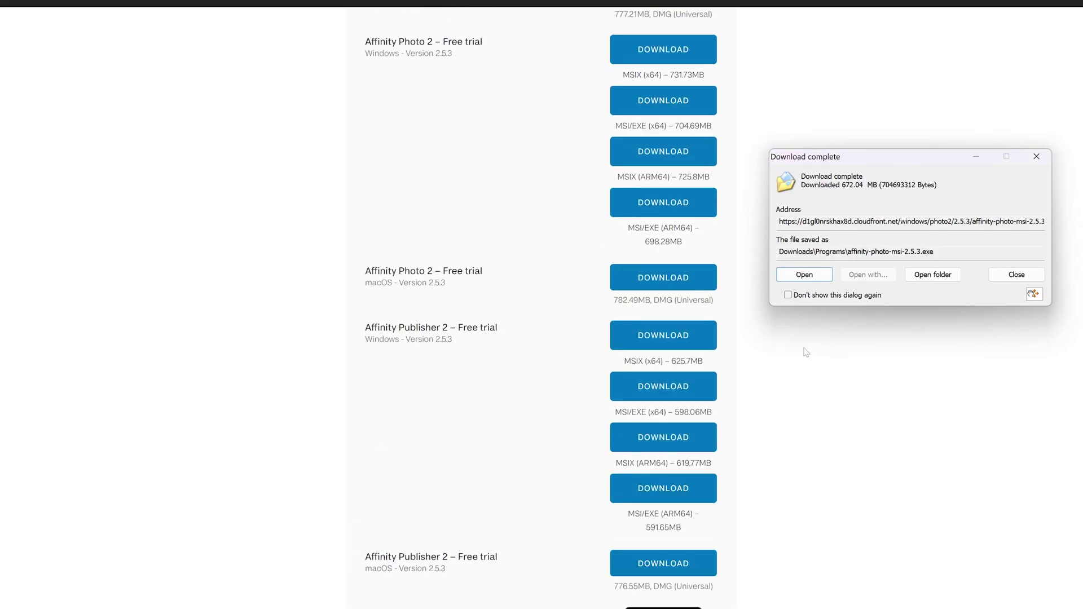
Run affinity-photo-msi-2.5.3.exe and close the installer once setup completes successfully
click(816, 277)
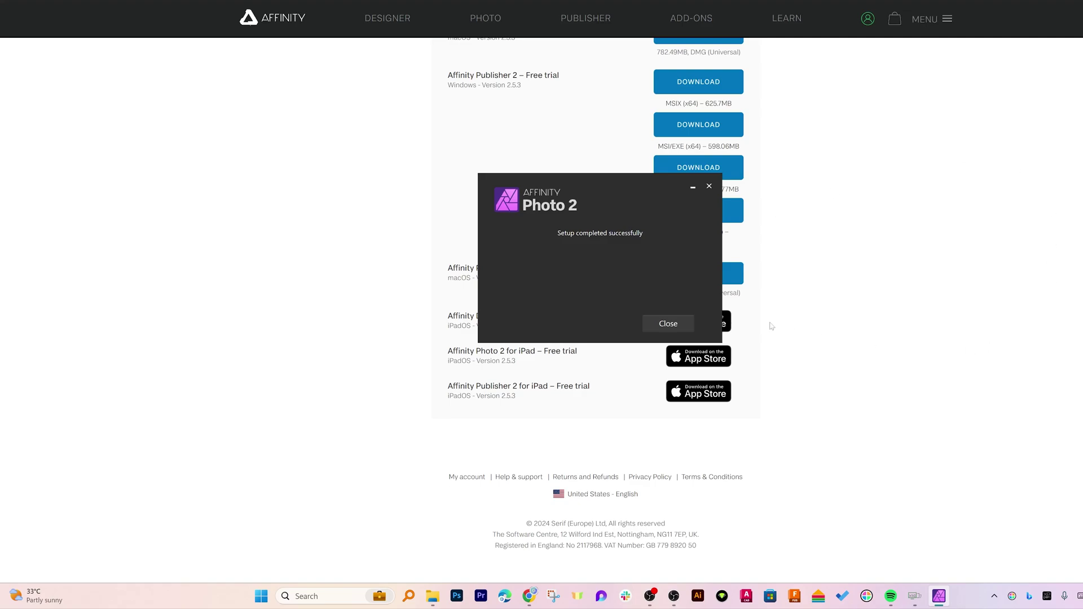
click(688, 325)
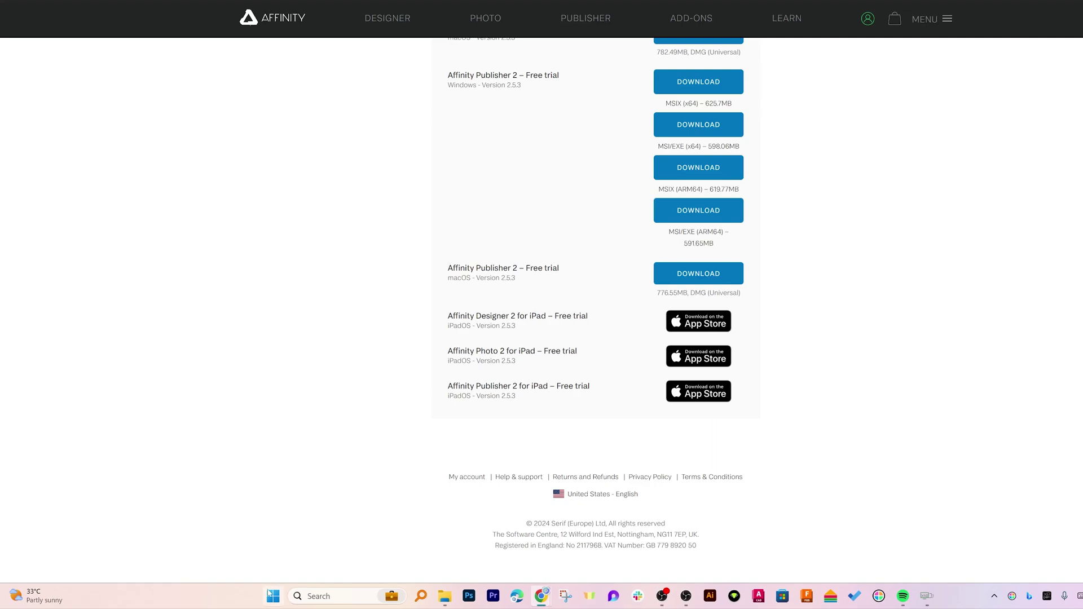
Search 'aff' in the Start menu and launch Affinity Photo 2 from the results
click(271, 601)
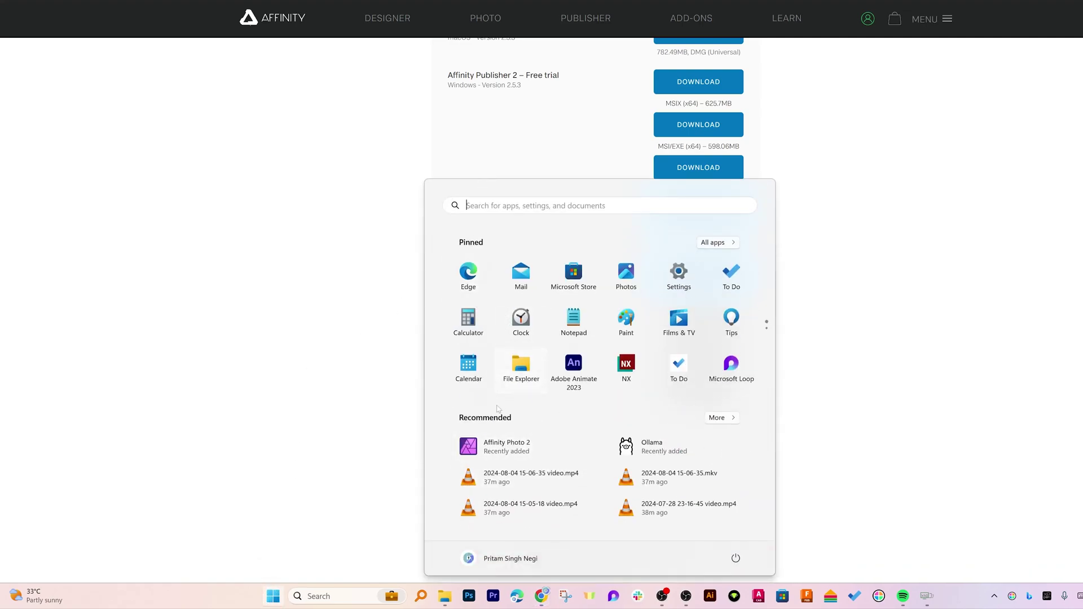
text(af)
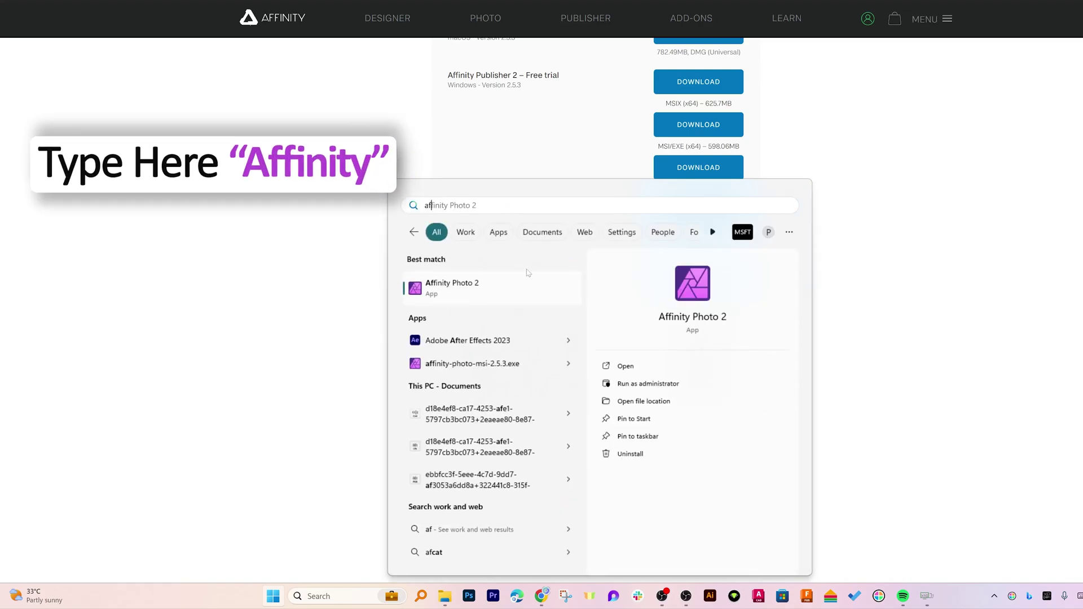
text(f)
click(478, 290)
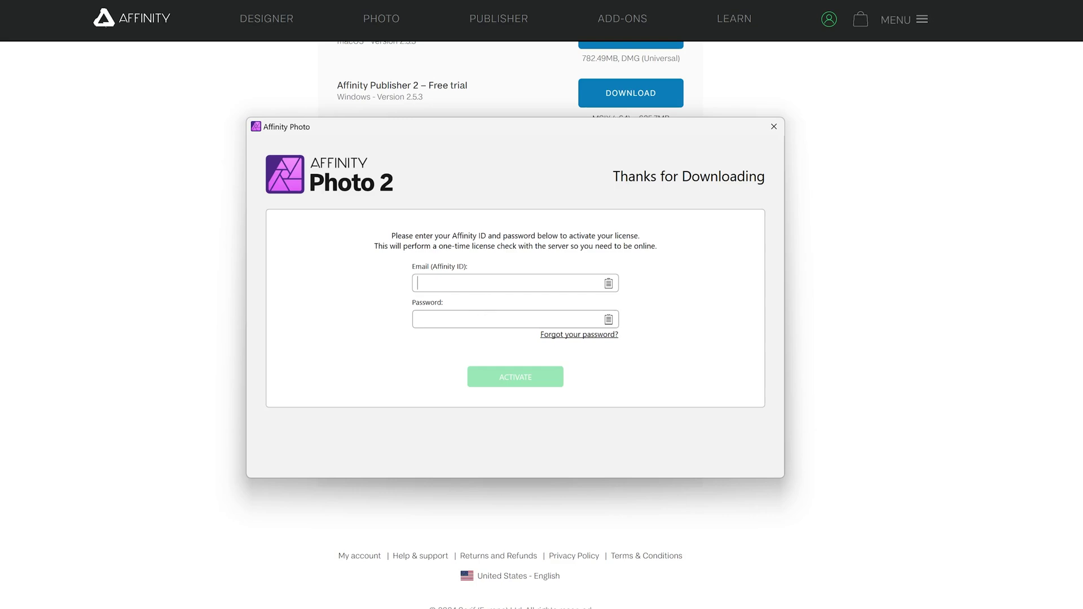
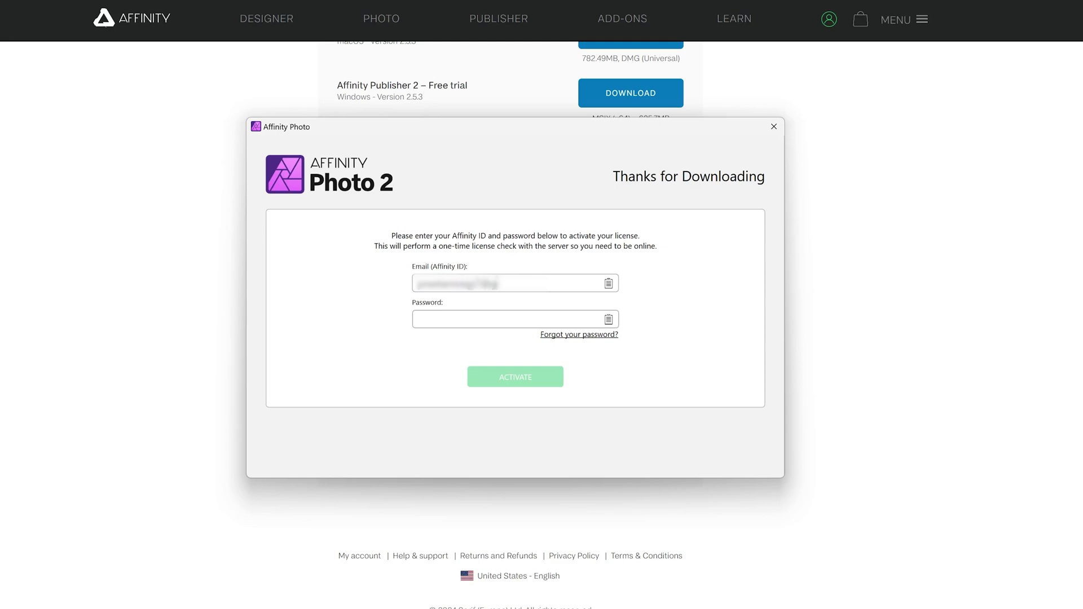
Sign in with the account e-mail and password, start the 180-day trial and confirm activation
key(Tab)
text(abc)
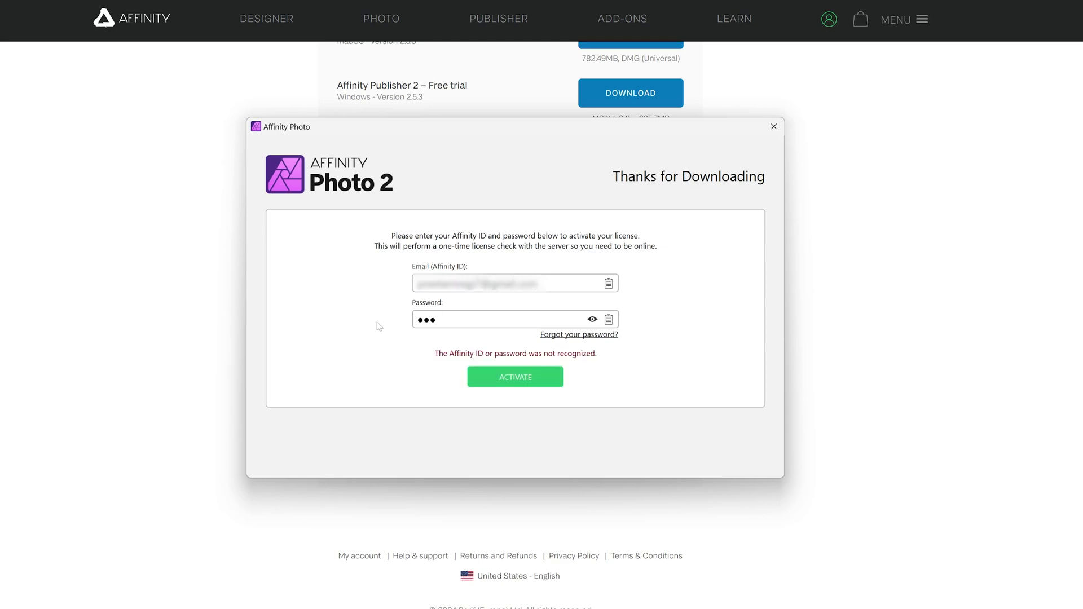
text(defghij)
key(Return)
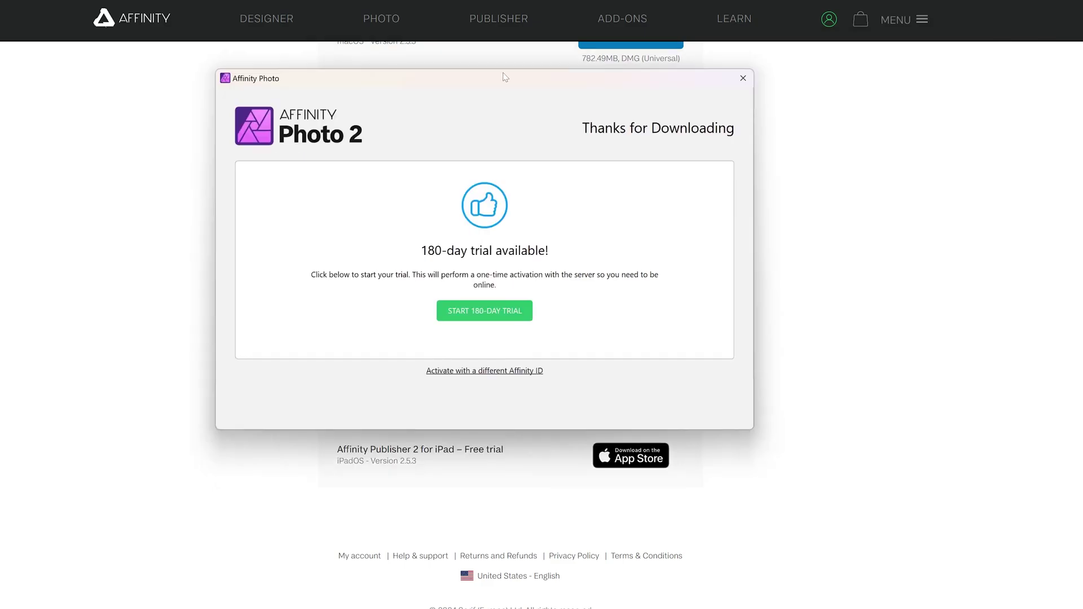
click(510, 311)
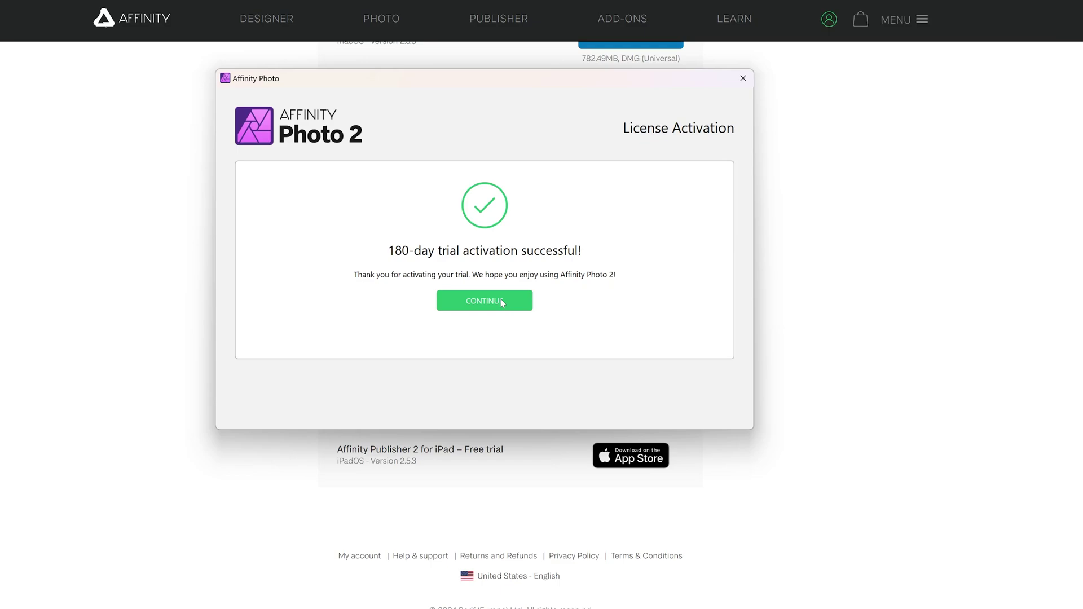
click(503, 301)
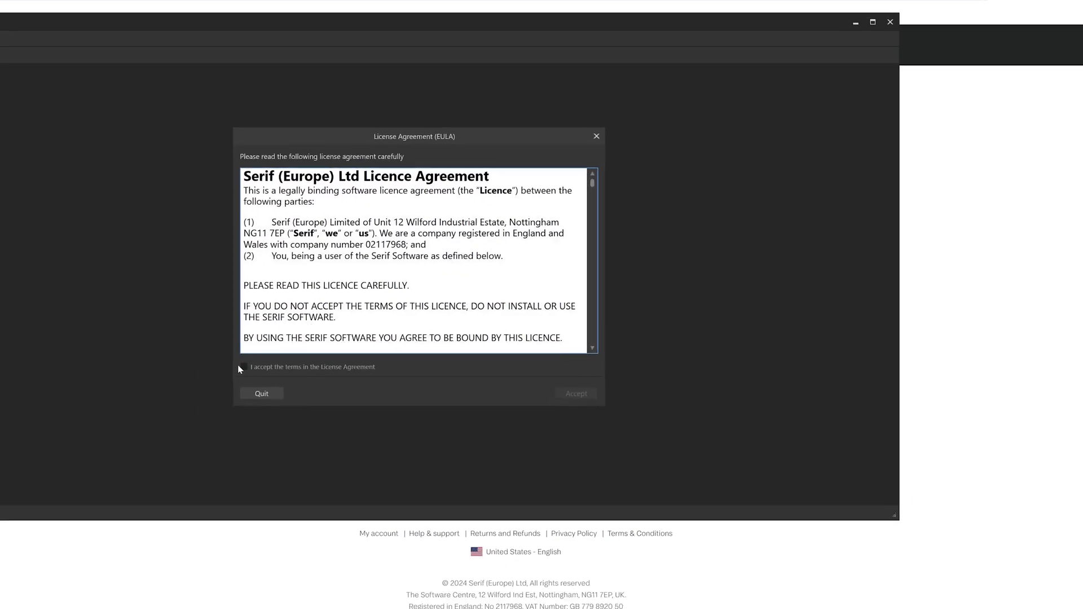
Accept the licence agreement and decline sharing usage analytics
click(242, 368)
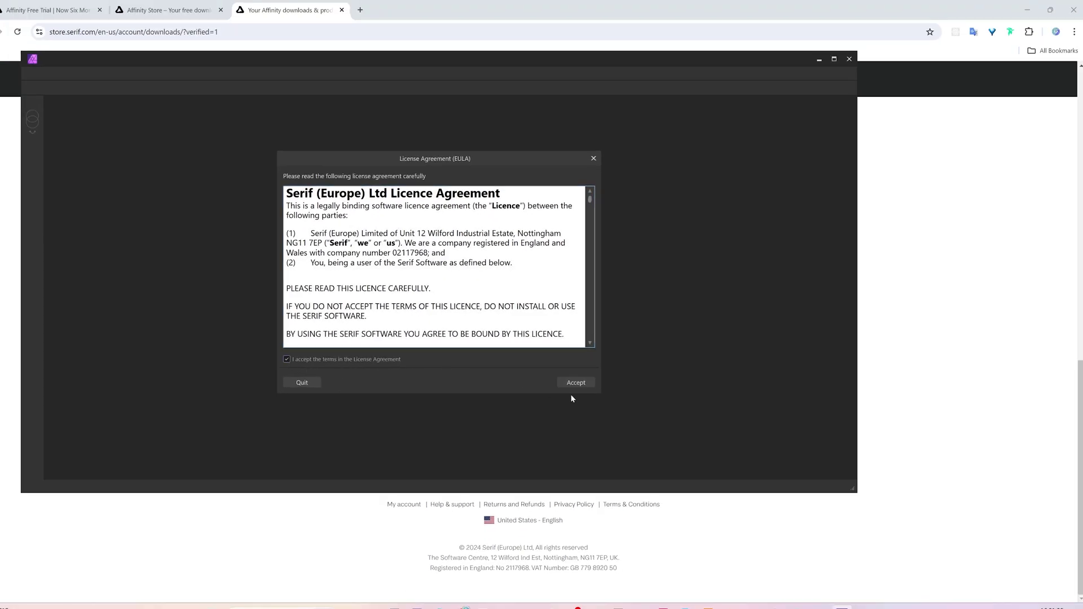
click(575, 382)
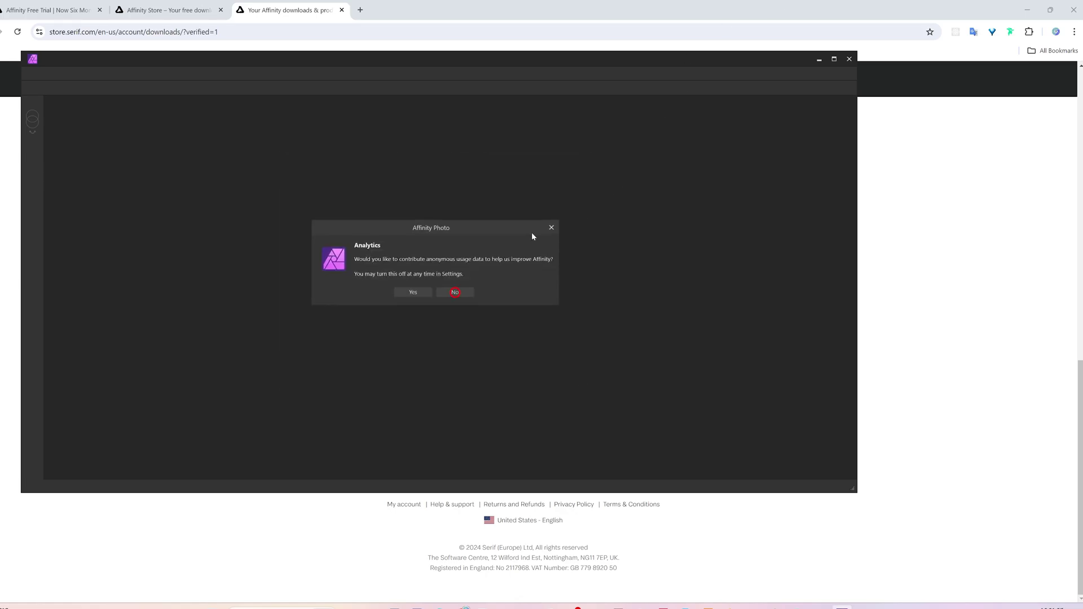
click(452, 293)
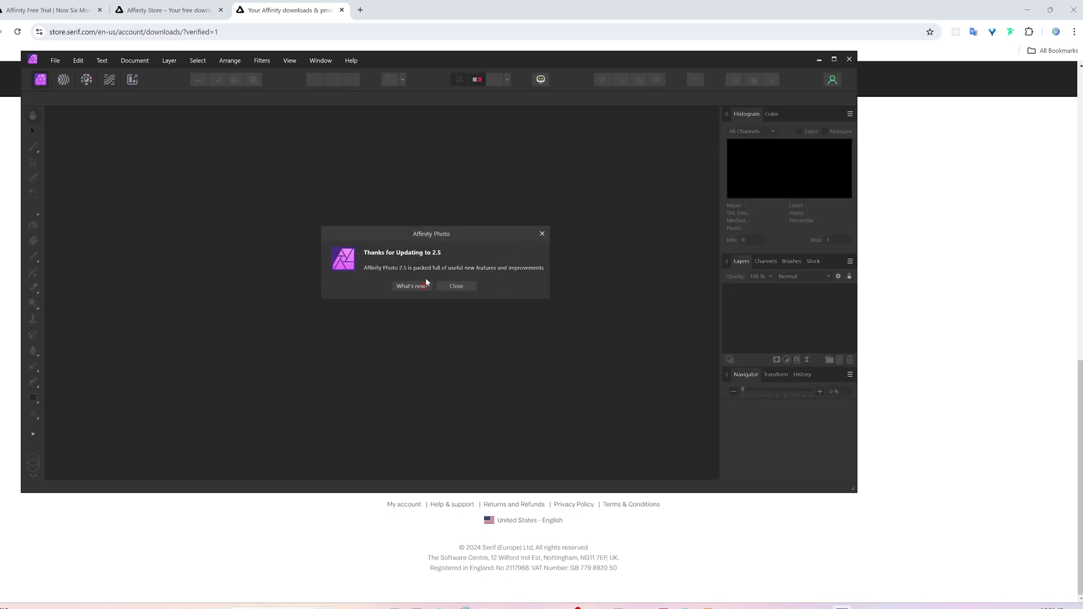
Browse the version 2.5 what's new page, close it and the Lessons panel, and maximize the window
click(427, 286)
scroll(551, 182, down, 2)
scroll(388, 393, down, 4)
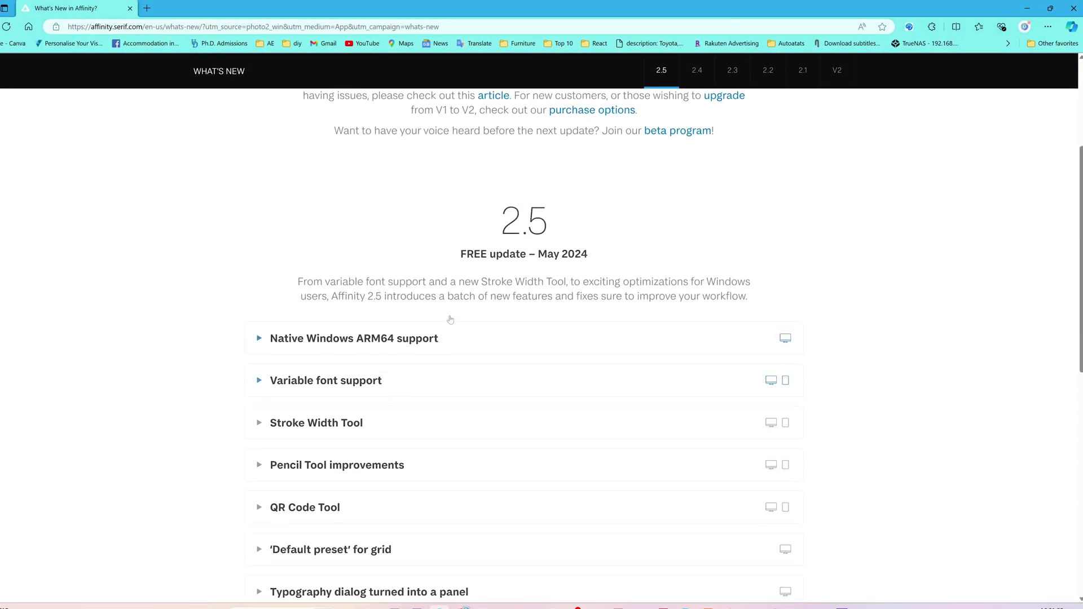
scroll(305, 356, up, 3)
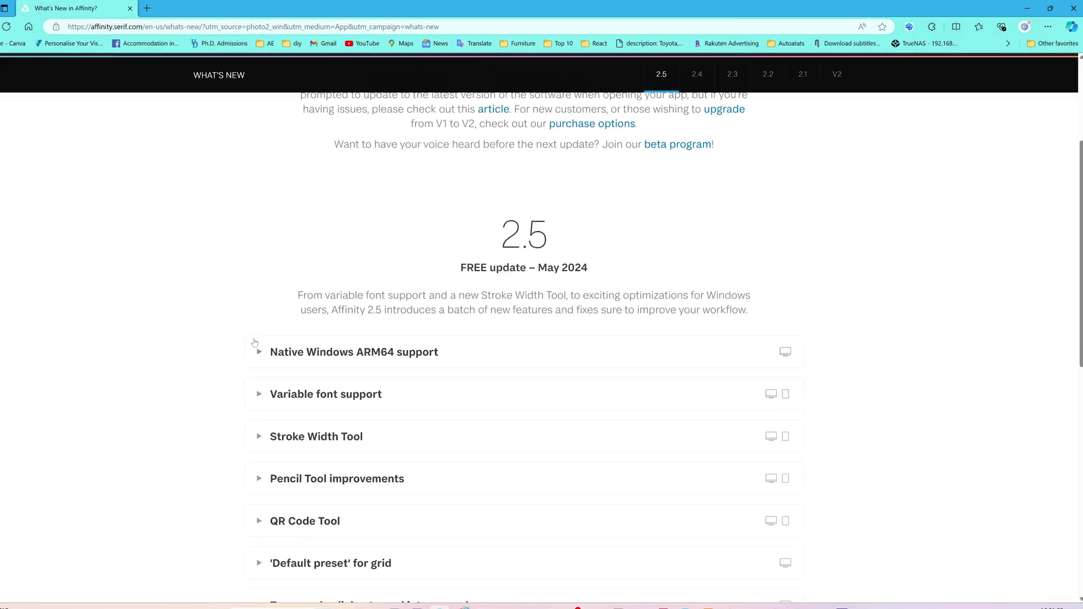
click(1073, 8)
click(706, 113)
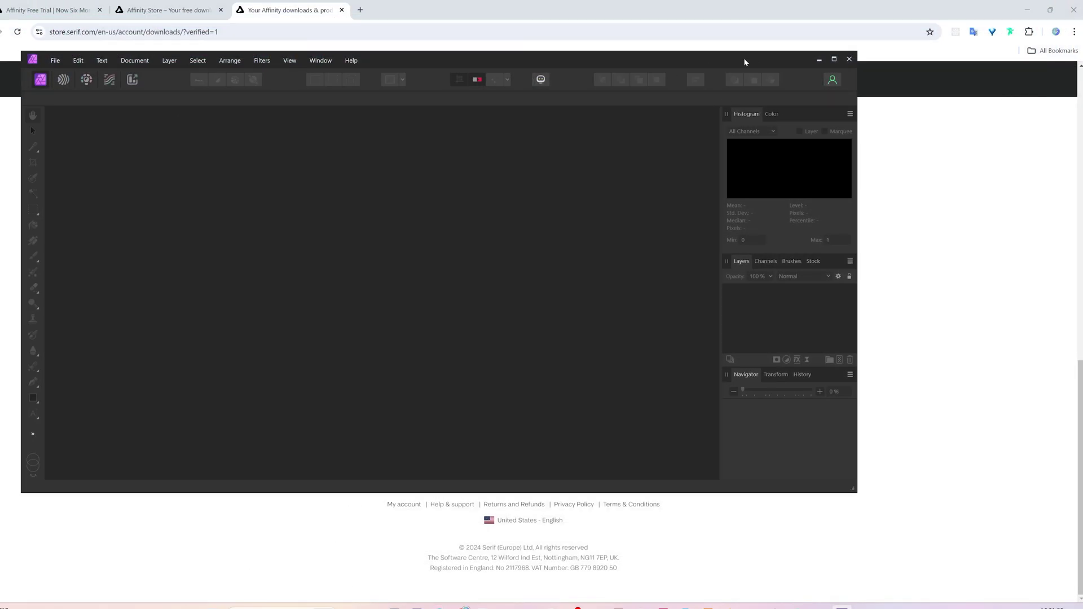
click(834, 58)
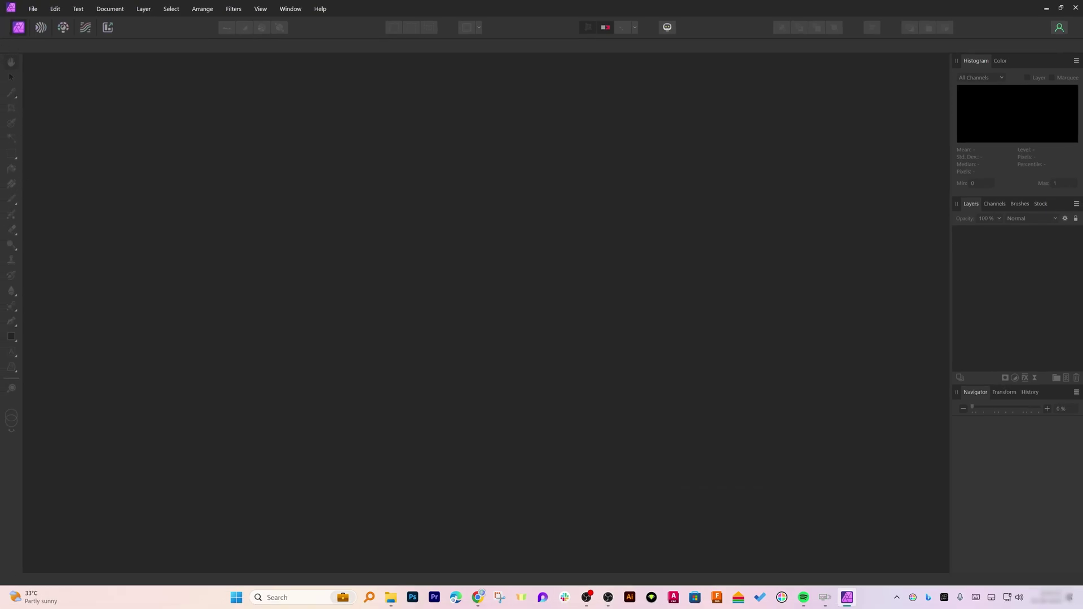
Create a new A3 Press Ready document (420 × 297 mm, 300 DPI, CMYK) via File > New
click(32, 9)
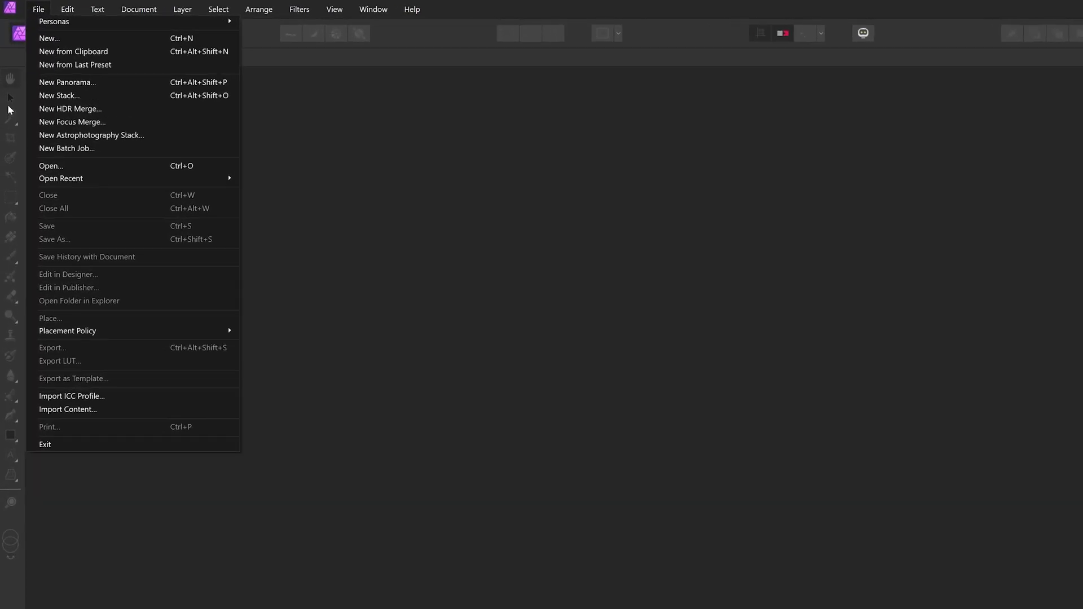
click(15, 139)
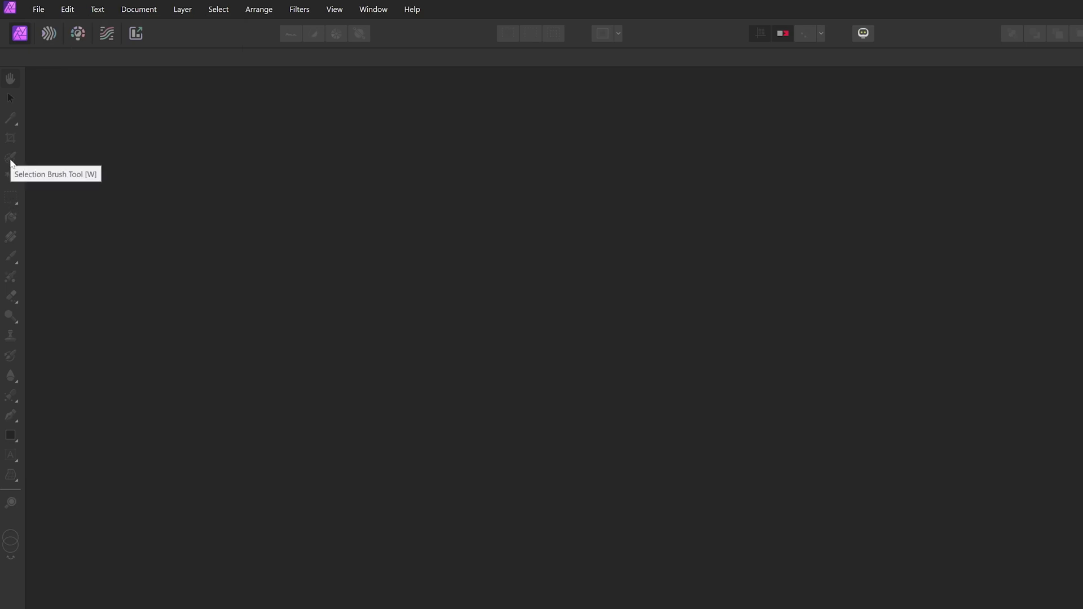
click(38, 9)
click(46, 37)
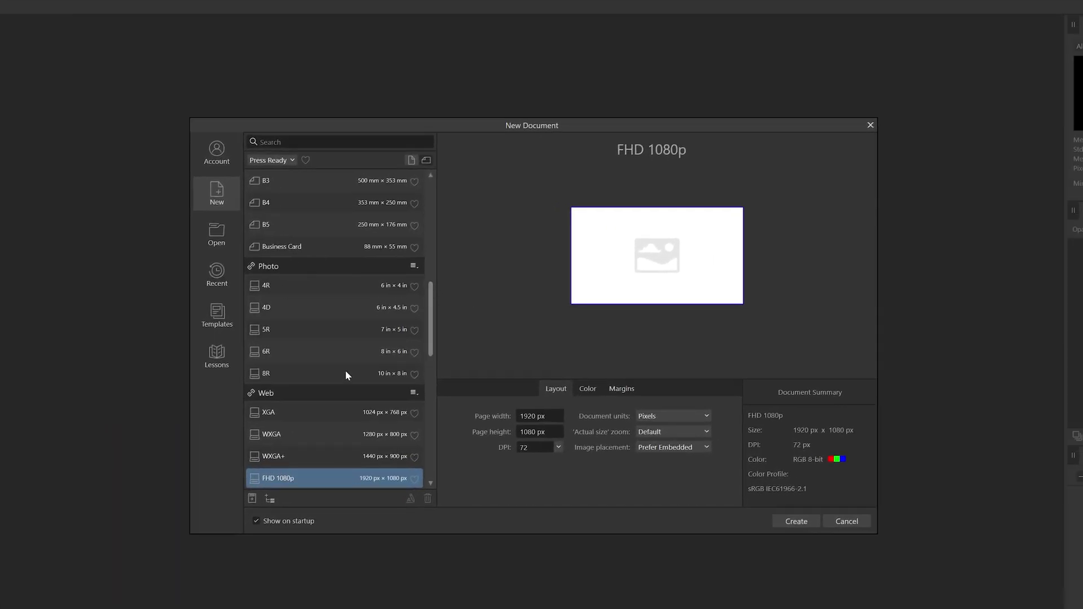
scroll(345, 372, up, 5)
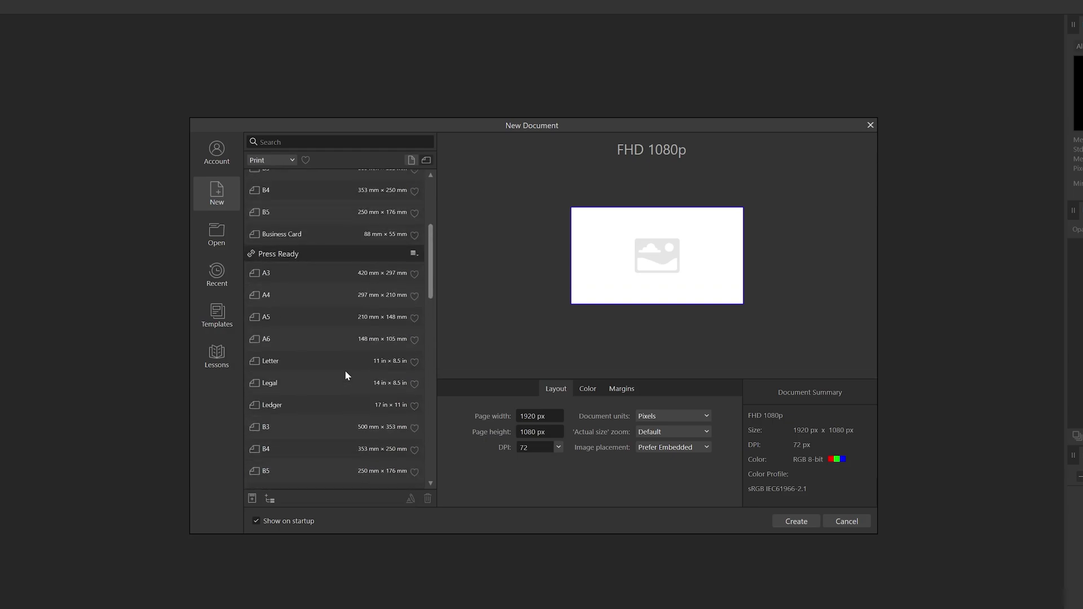
click(277, 271)
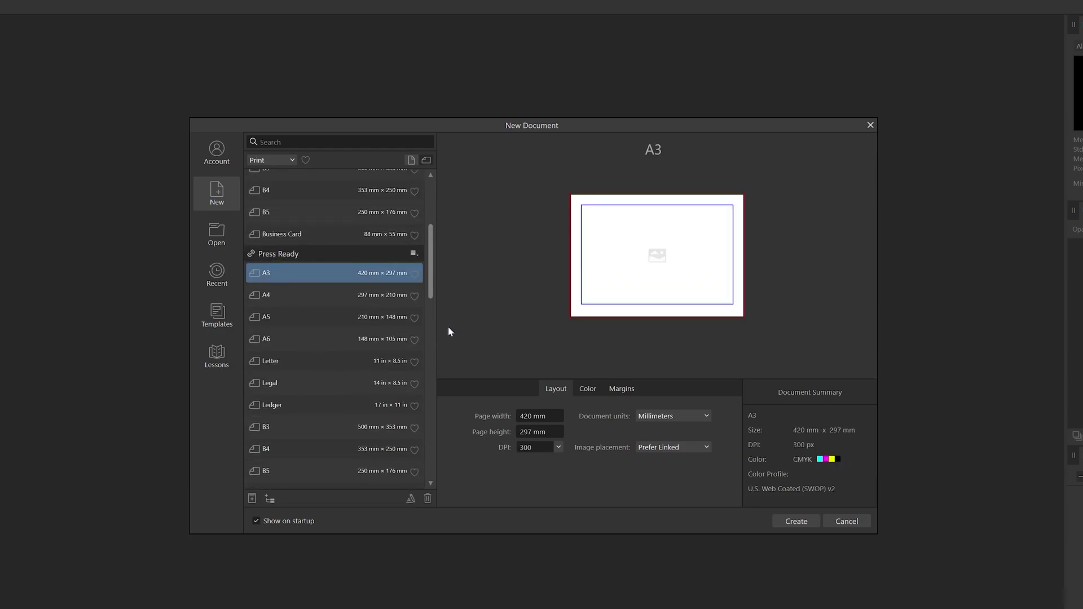
click(796, 520)
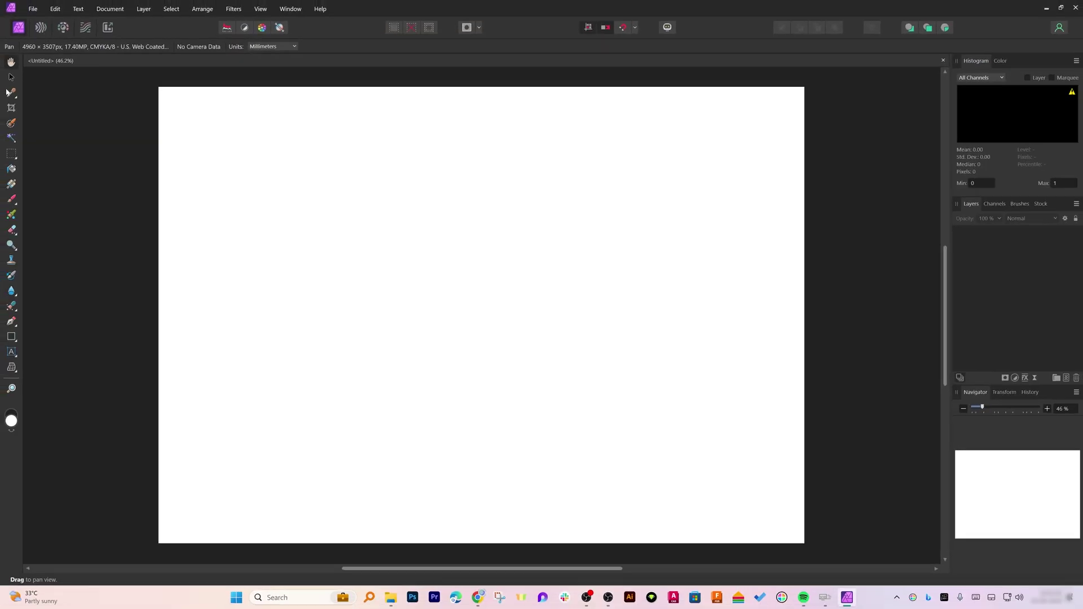
Crop the canvas in from the bottom-left corner to about 385.9 × 265.3 mm
click(11, 78)
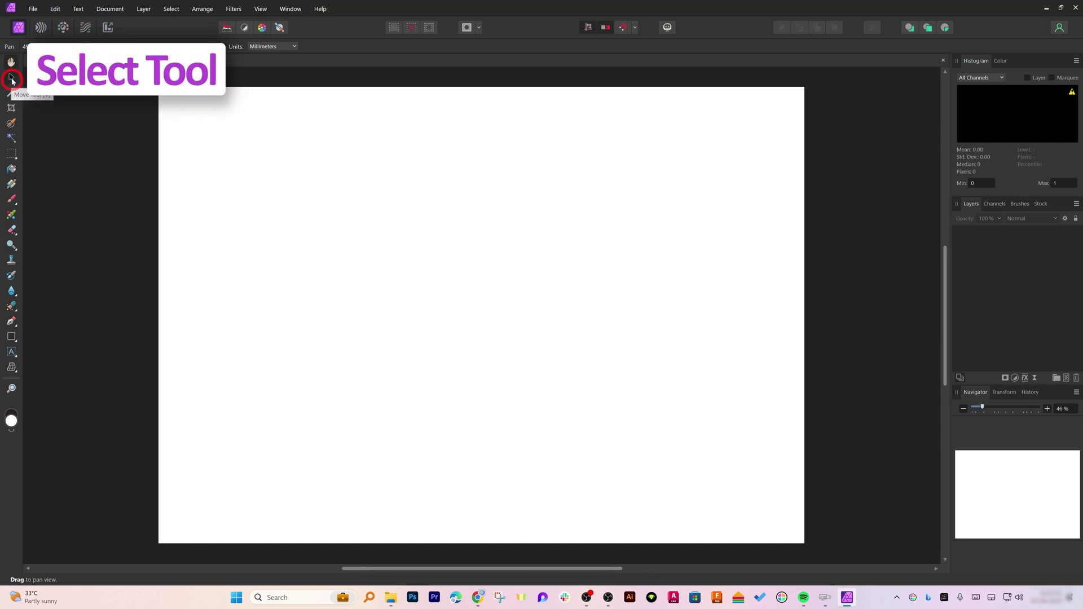
click(11, 108)
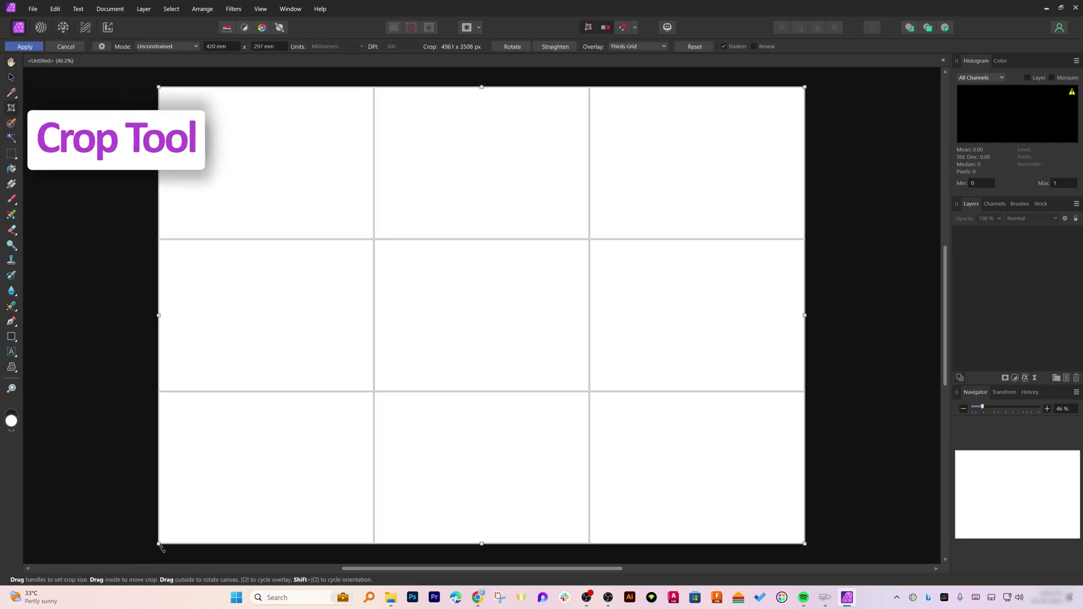
drag(158, 543, 211, 495)
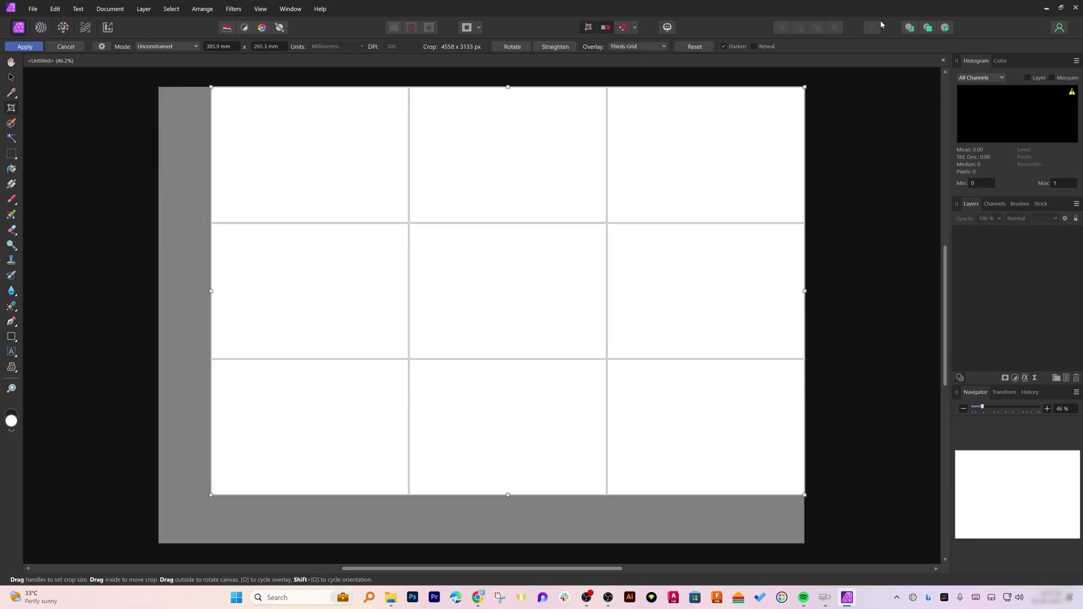
key(Return)
Flood-fill the cropped canvas white onto a new Pixel layer
click(11, 169)
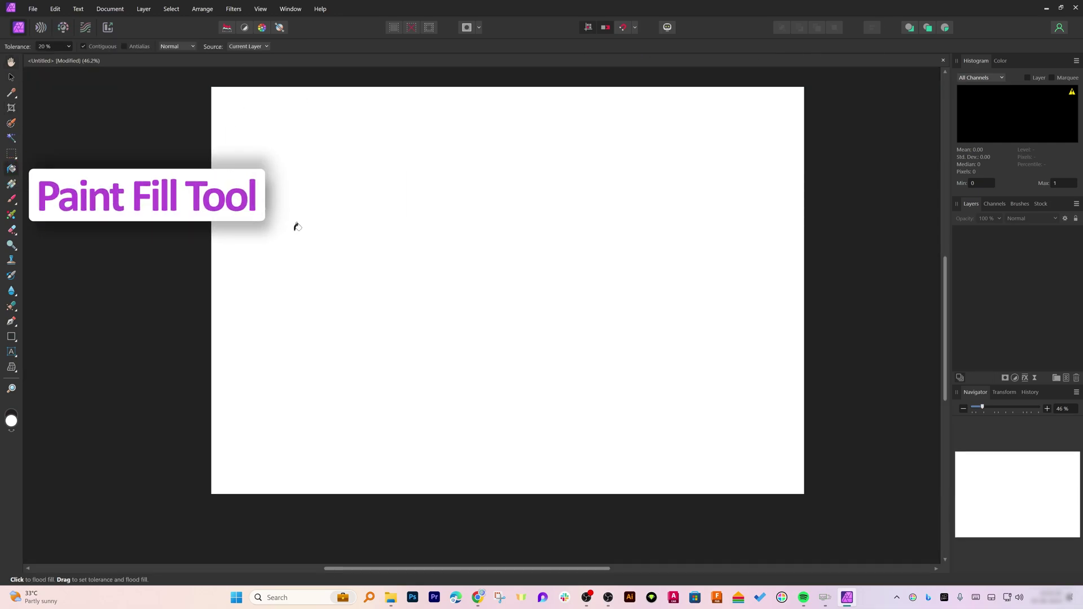
click(519, 186)
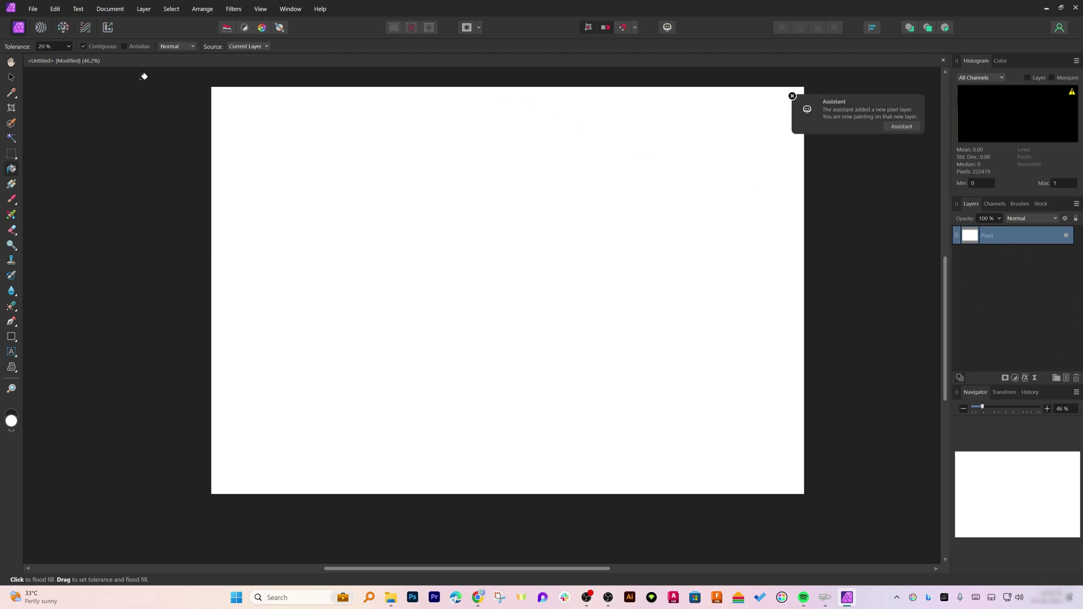
click(11, 75)
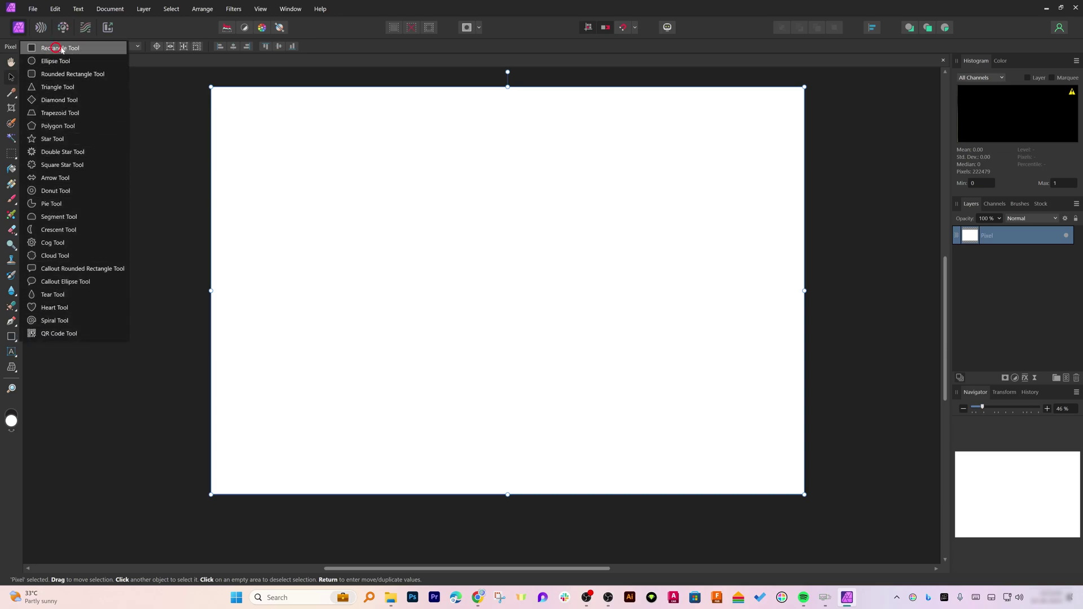
Draw a white rectangle in the canvas's upper left, then add a mask to the Pixel layer
click(53, 48)
drag(338, 184, 454, 273)
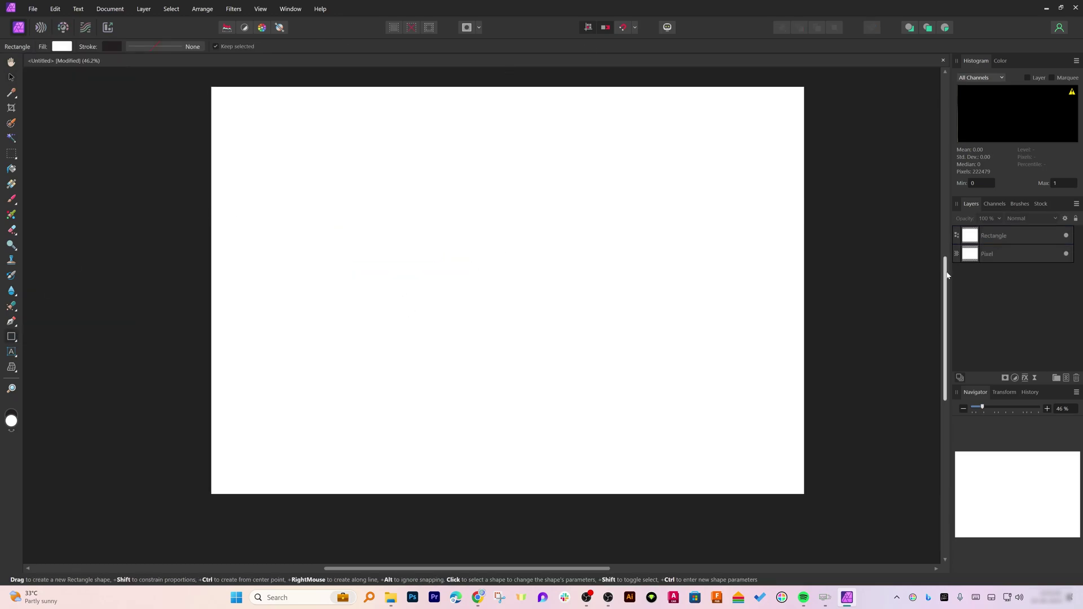
click(1025, 253)
click(1026, 233)
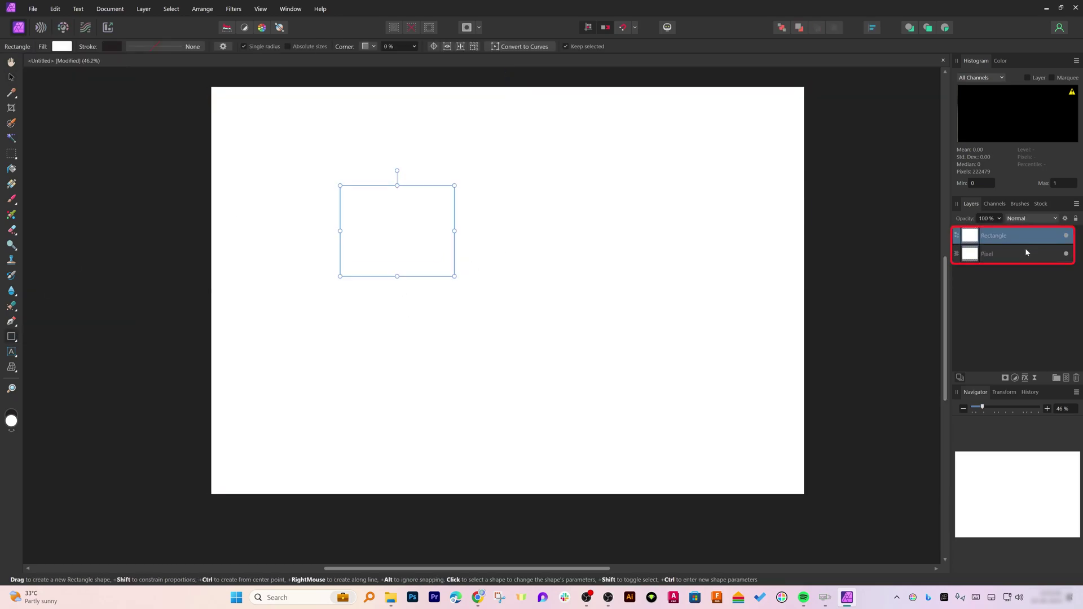
click(1024, 249)
click(1020, 237)
click(1028, 255)
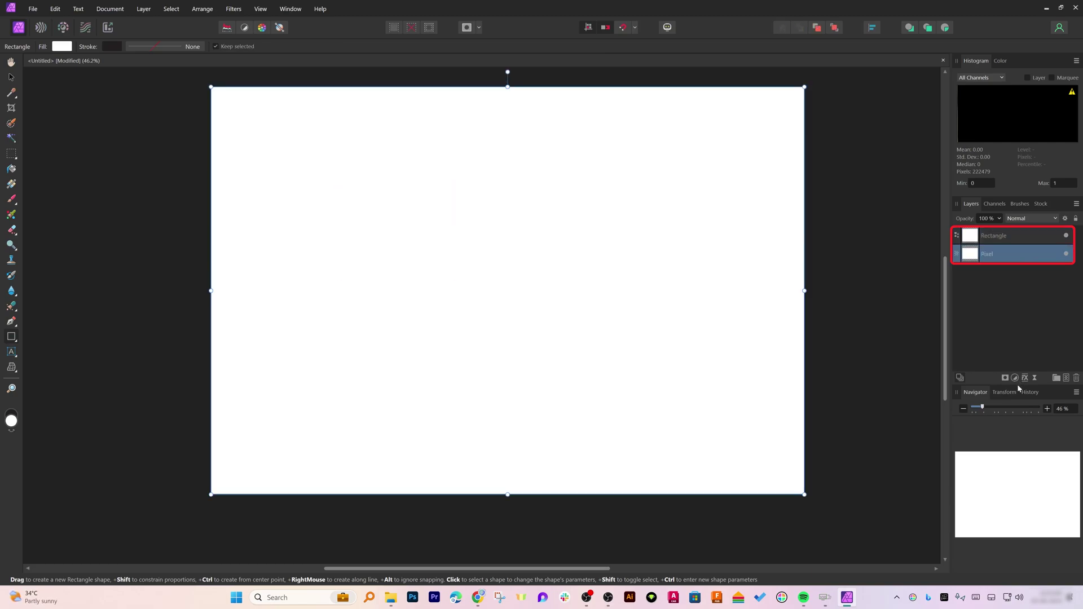
click(1004, 377)
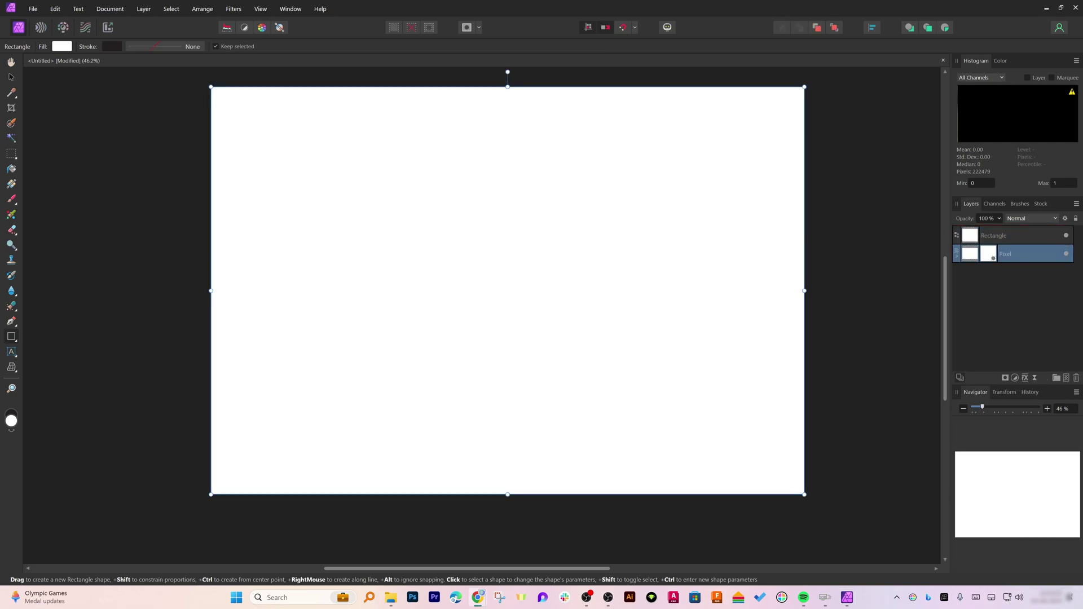
Download the scientist photo from the 'sample picture' Google Images results, then minimize Chrome
key(alt+Tab)
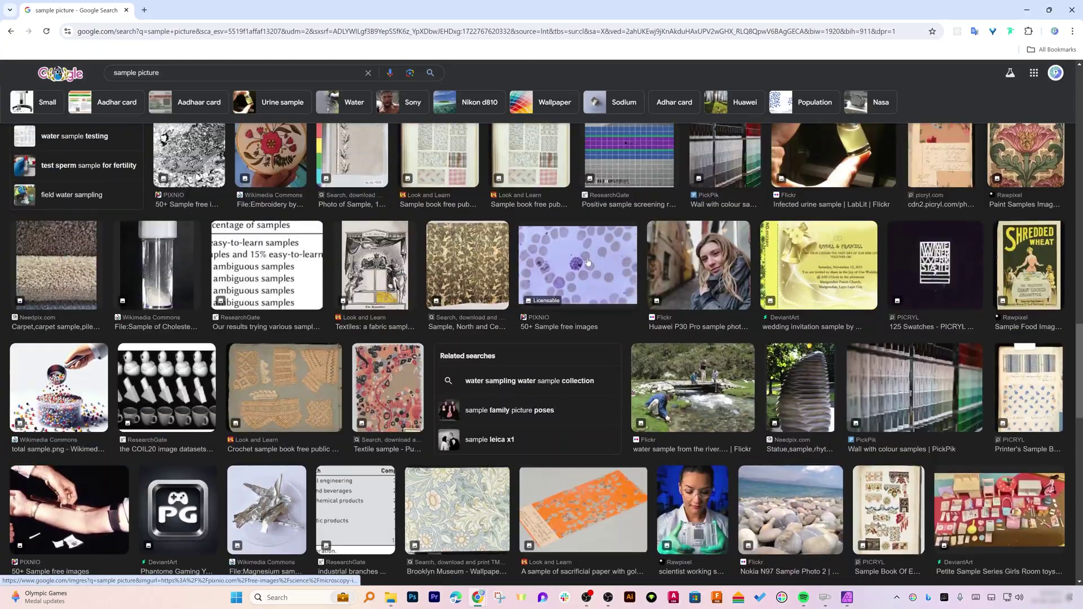
scroll(585, 267, down, 3)
scroll(586, 268, down, 4)
scroll(586, 271, down, 2)
scroll(585, 270, up, 7)
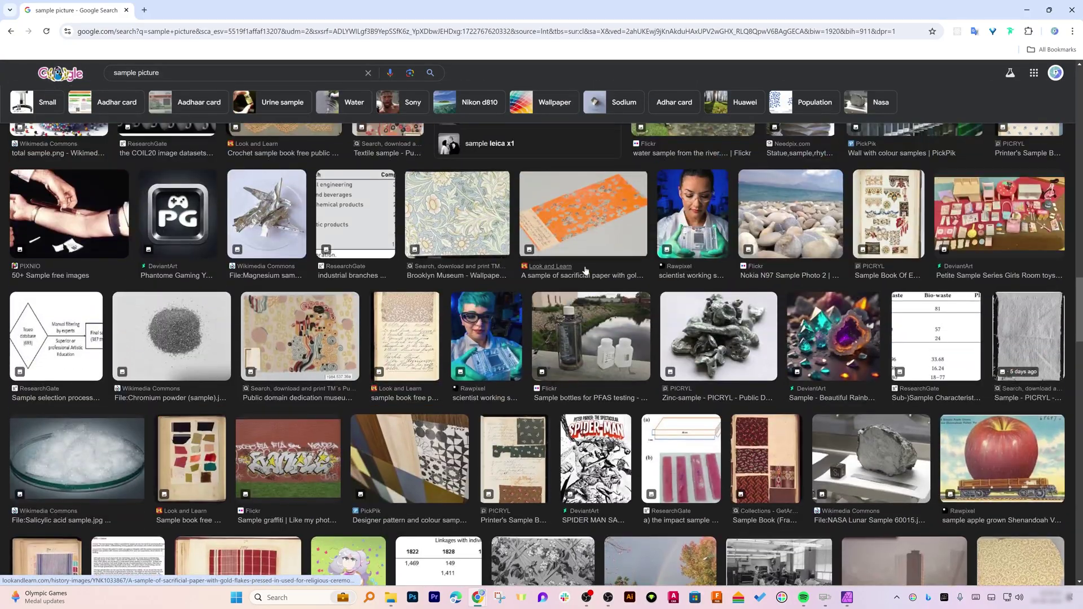
click(675, 210)
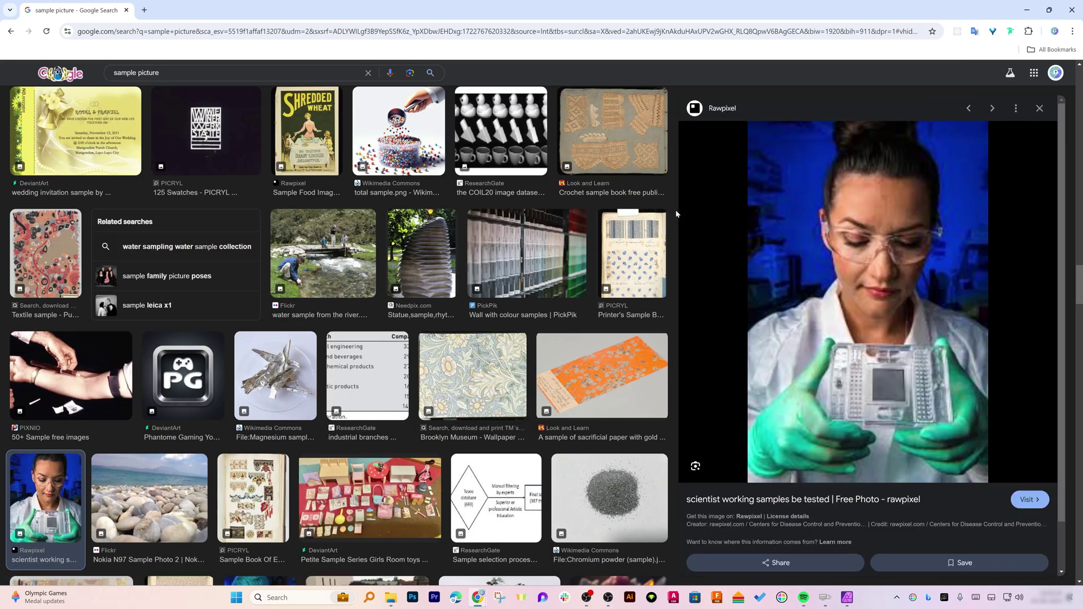
right_click(939, 164)
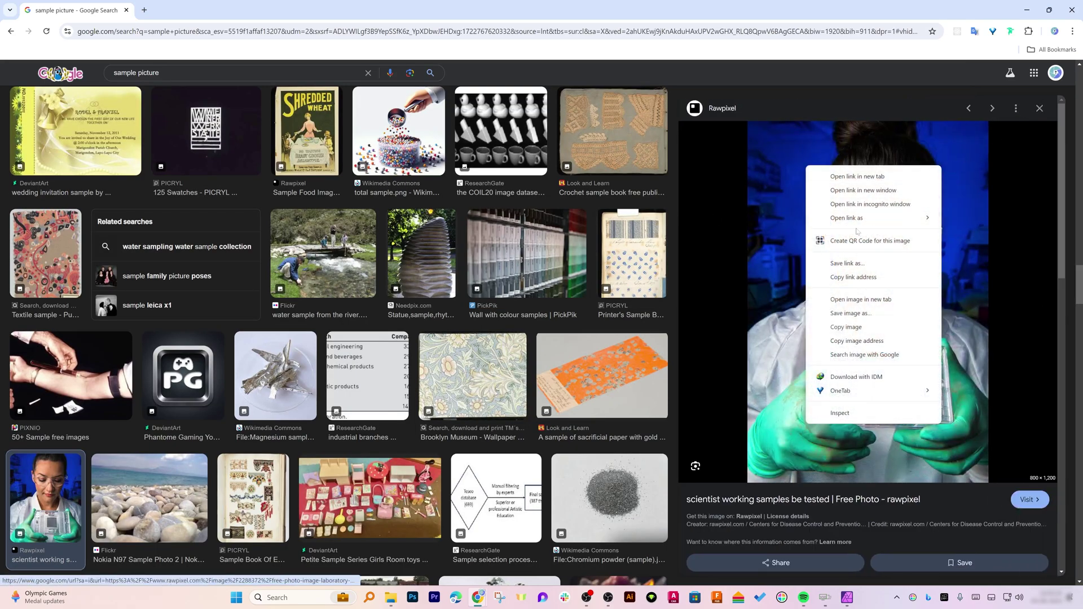
click(854, 314)
click(992, 568)
click(1026, 9)
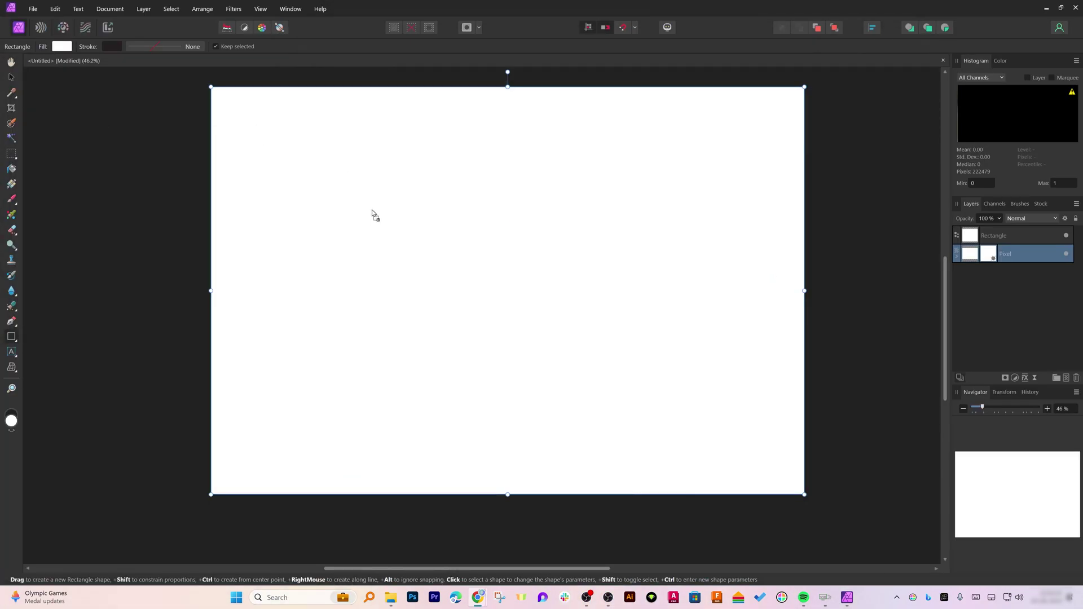
Place the downloaded photo on the canvas, delete the white rectangle and enlarge the photo
drag(378, 220, 584, 333)
click(12, 83)
click(200, 222)
key(Delete)
drag(427, 291, 558, 426)
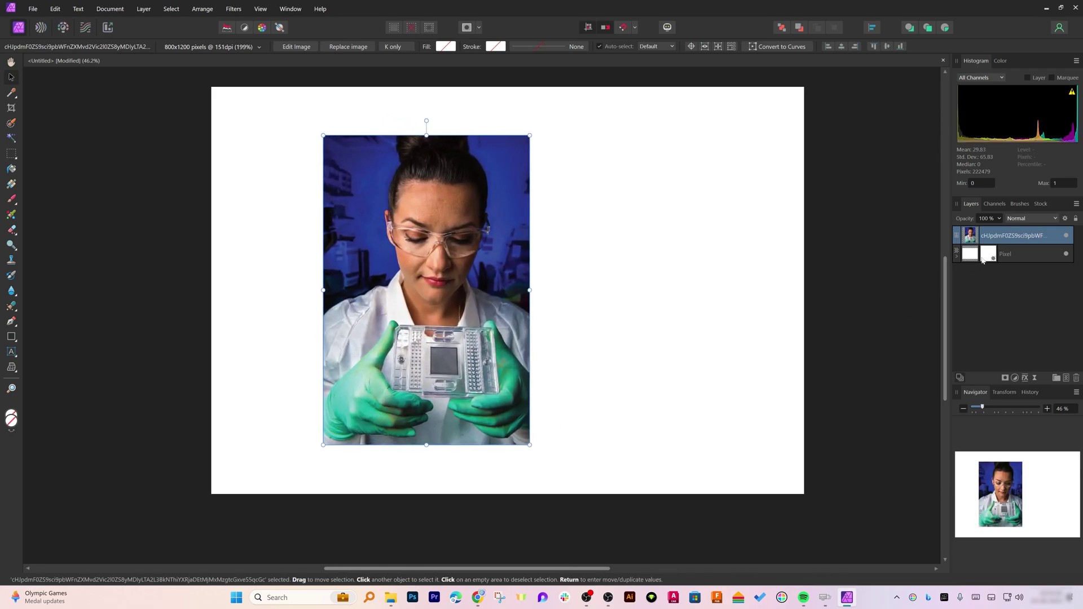
Convert the photo layer into a mask through its layer options and zoom the canvas to 59%
right_click(1006, 235)
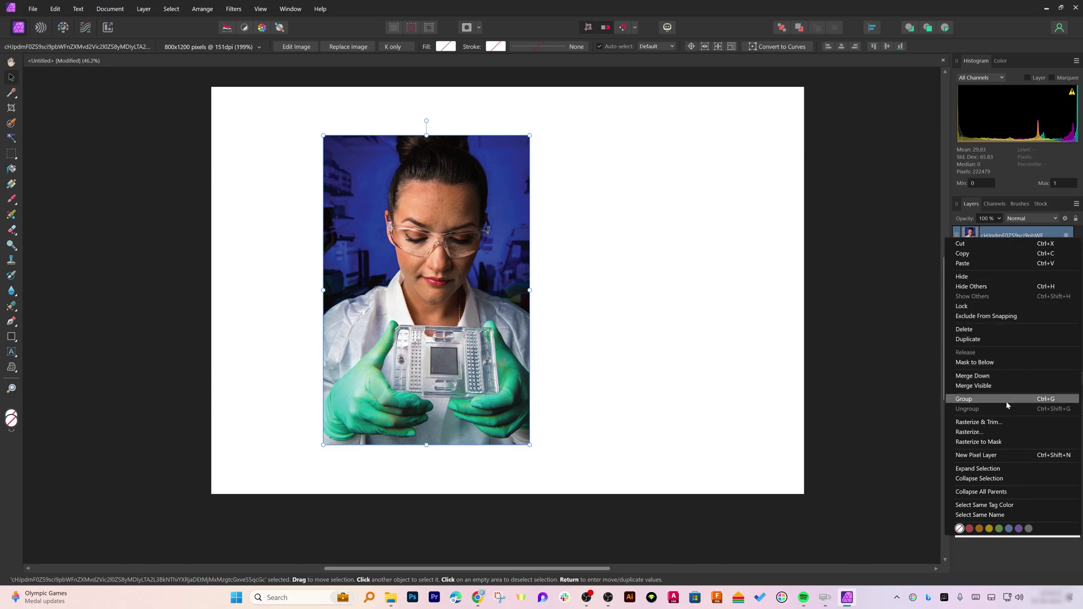
click(998, 441)
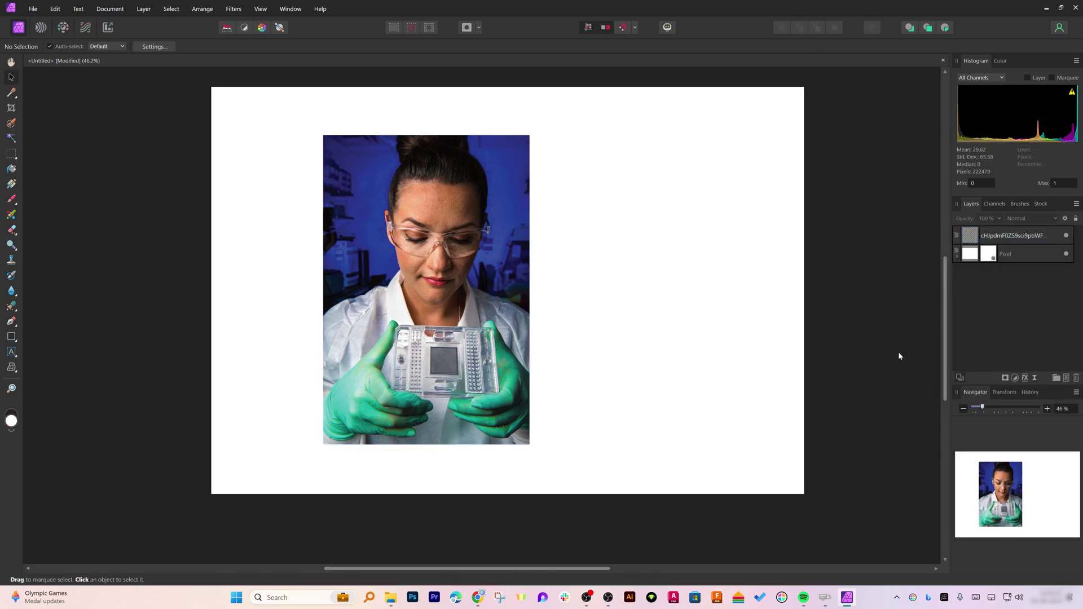
click(1021, 236)
right_click(1023, 237)
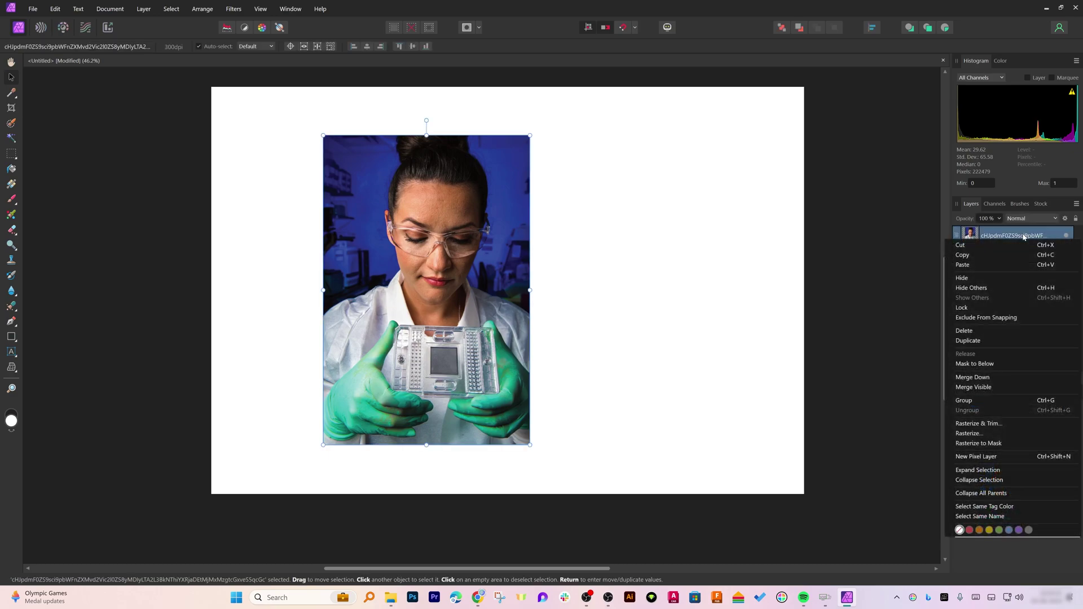
double_click(1023, 237)
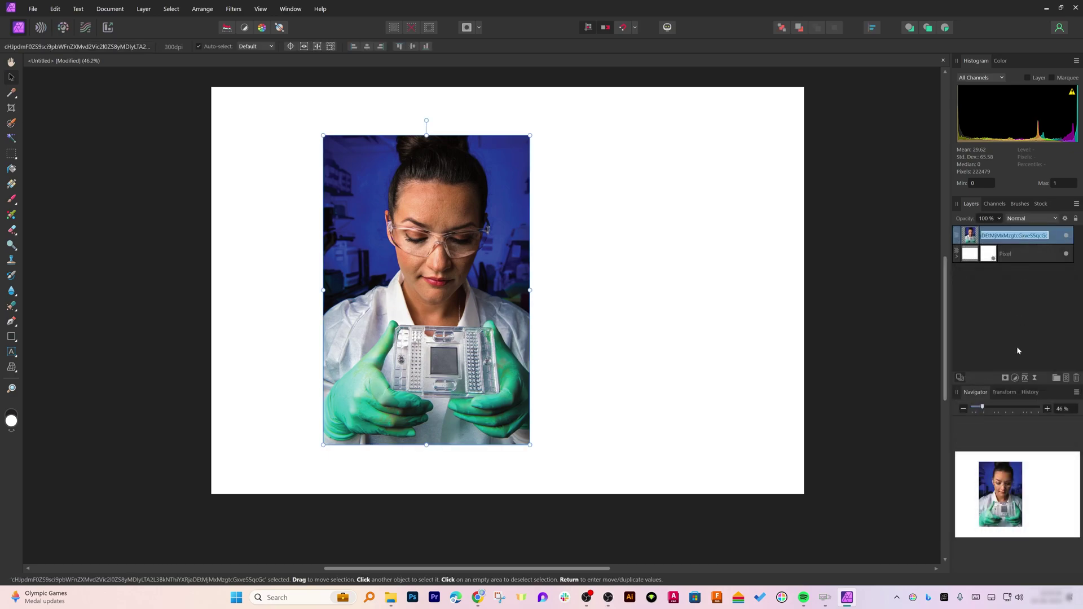
click(1037, 411)
click(1036, 379)
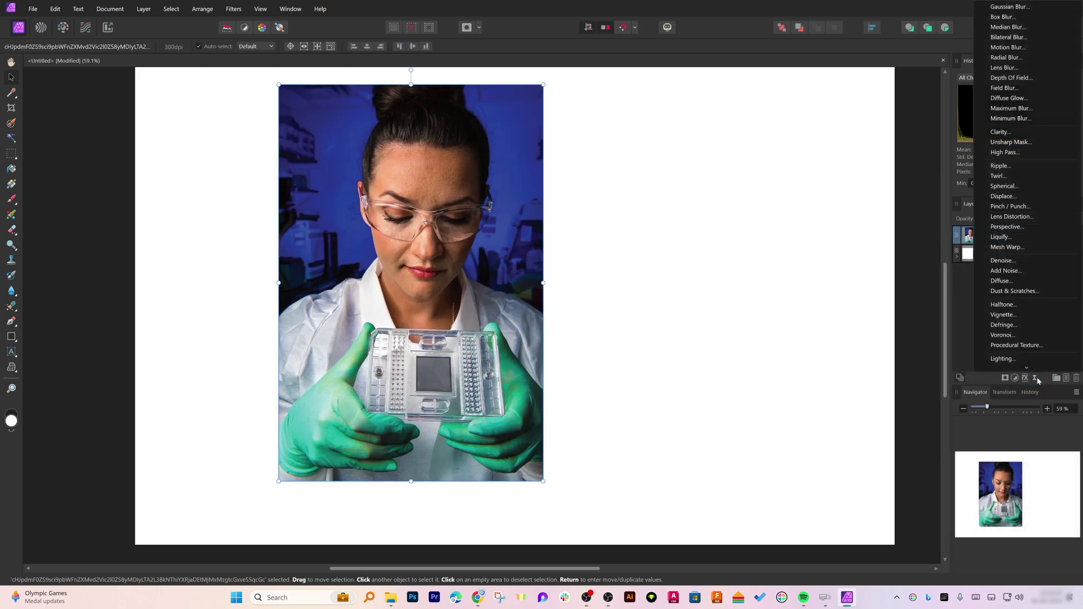
Apply the radial blur to the photo, then open mic.psd in Photoshop and snap it left
click(1025, 57)
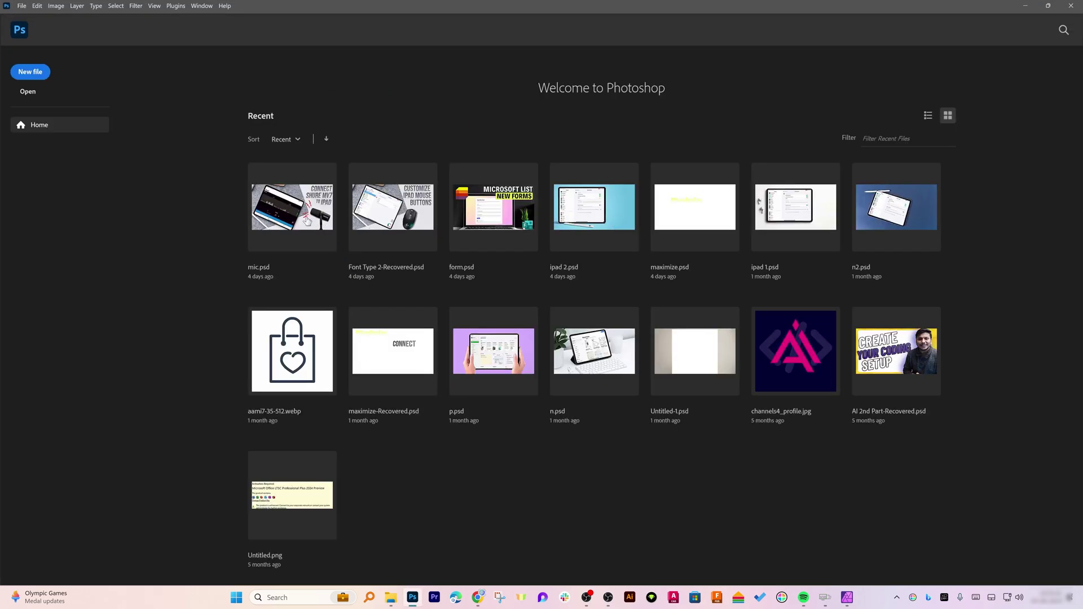
click(305, 220)
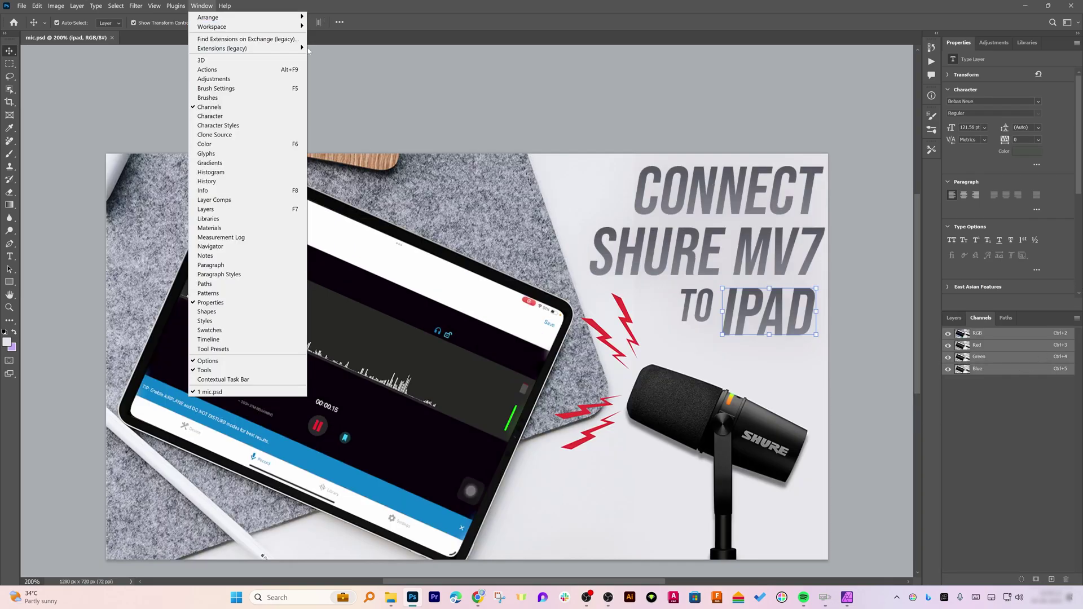
mouse_move(154, 6)
click(244, 3)
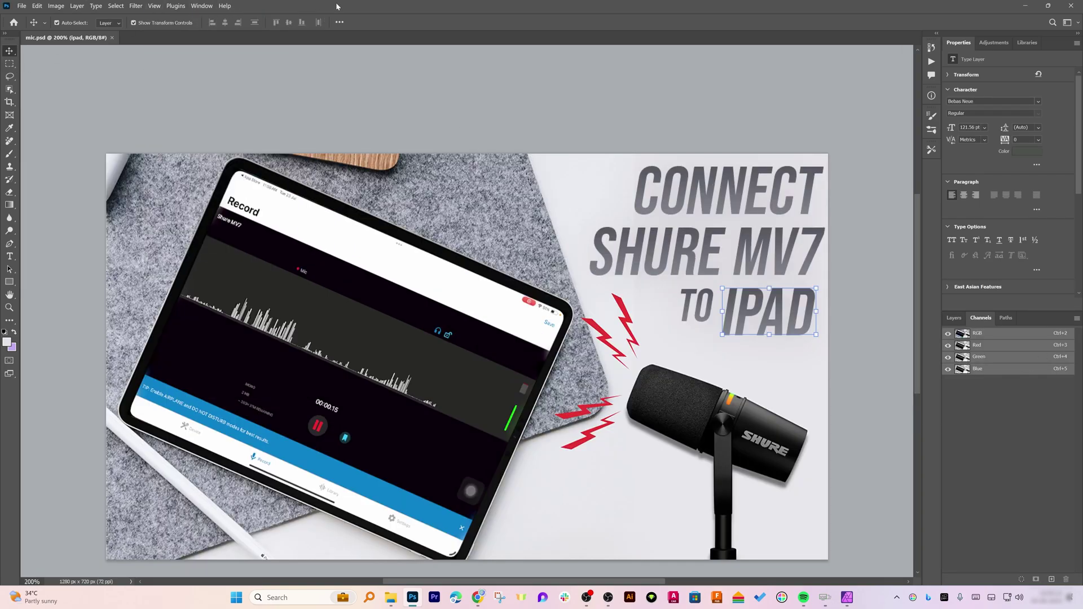
key(super+Left)
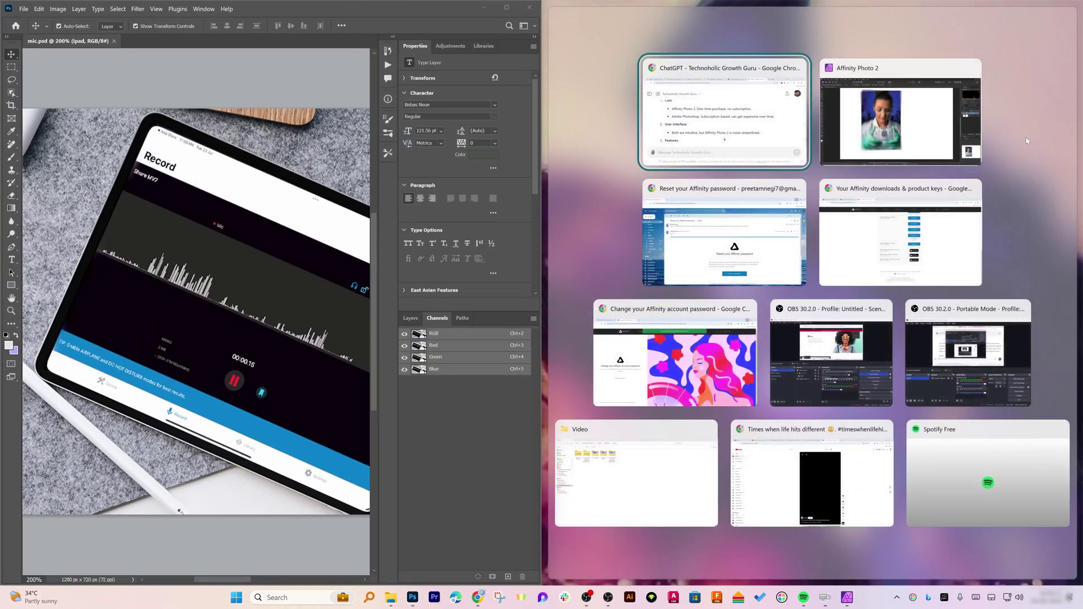
Snap Affinity Photo 2 to the right half beside Photoshop and deselect the blurred photo layer
click(933, 125)
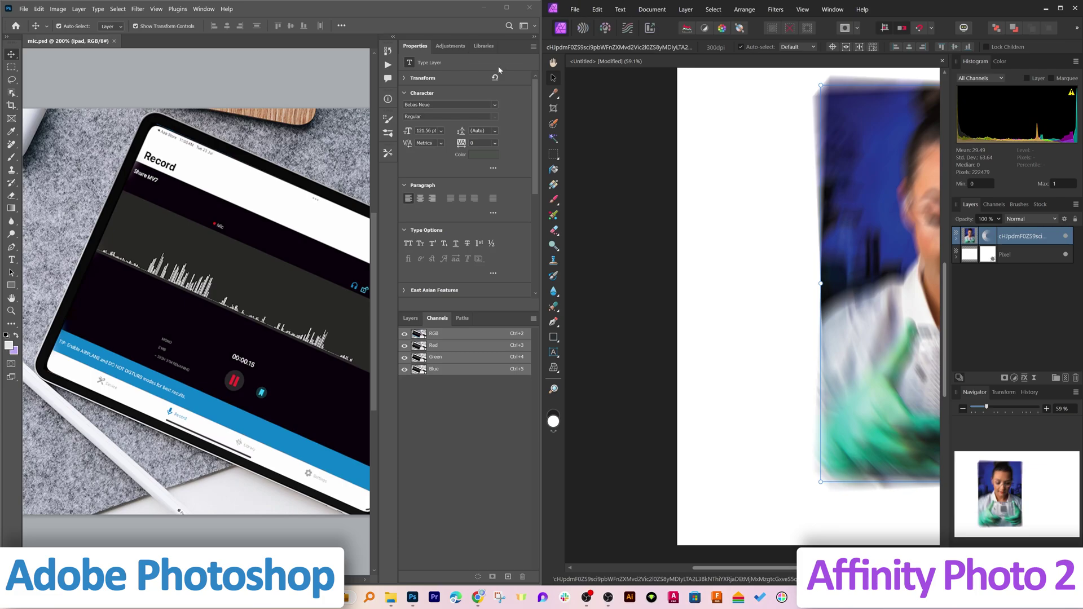
click(596, 229)
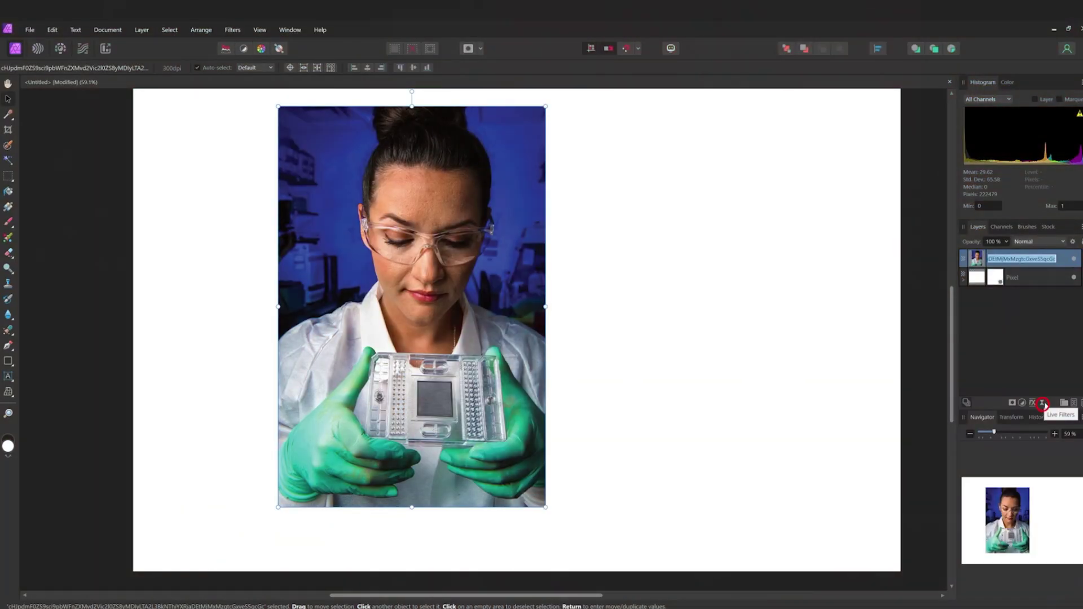
Add a Radial Blur live filter to the scientist photo and change its blur angle
click(1043, 403)
click(1011, 77)
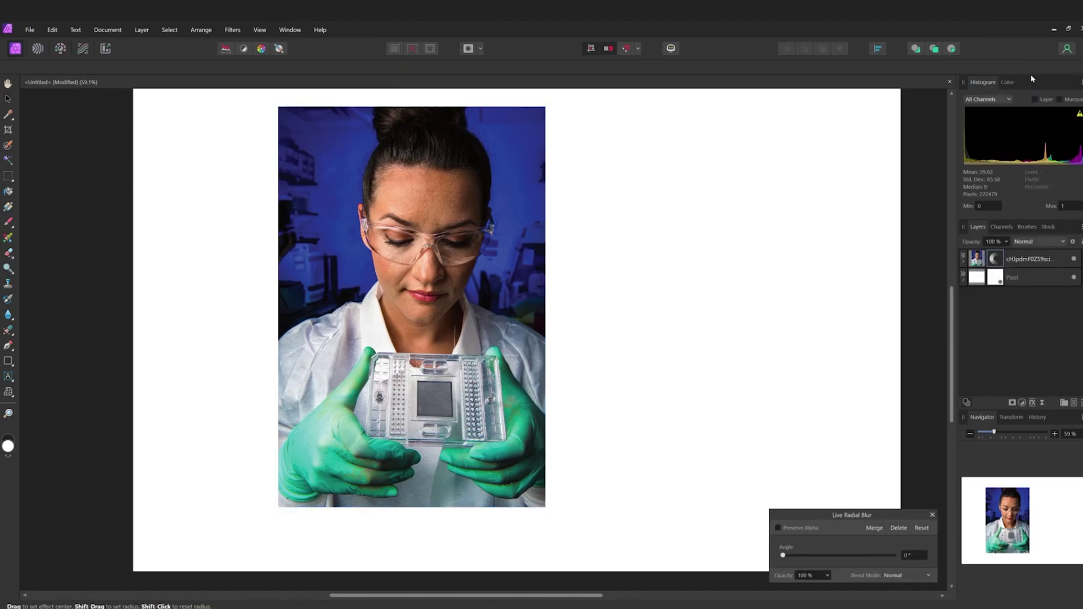
drag(826, 555, 790, 556)
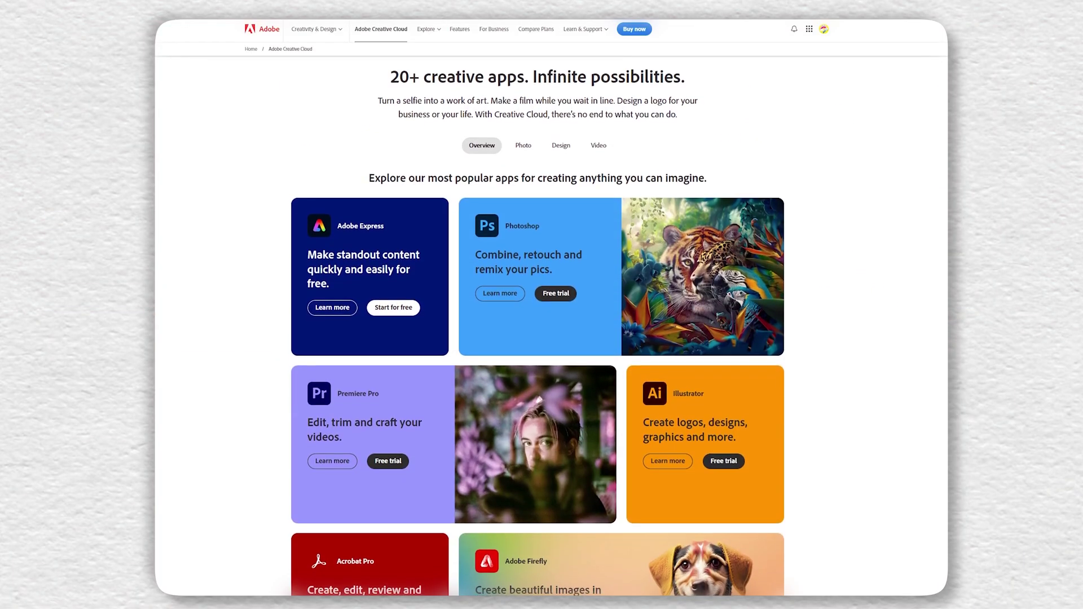
Scroll the Creative Cloud page past the app cards to the 'Pick a plan to start creating' section
scroll(537, 338, down, 2)
scroll(537, 338, down, 3)
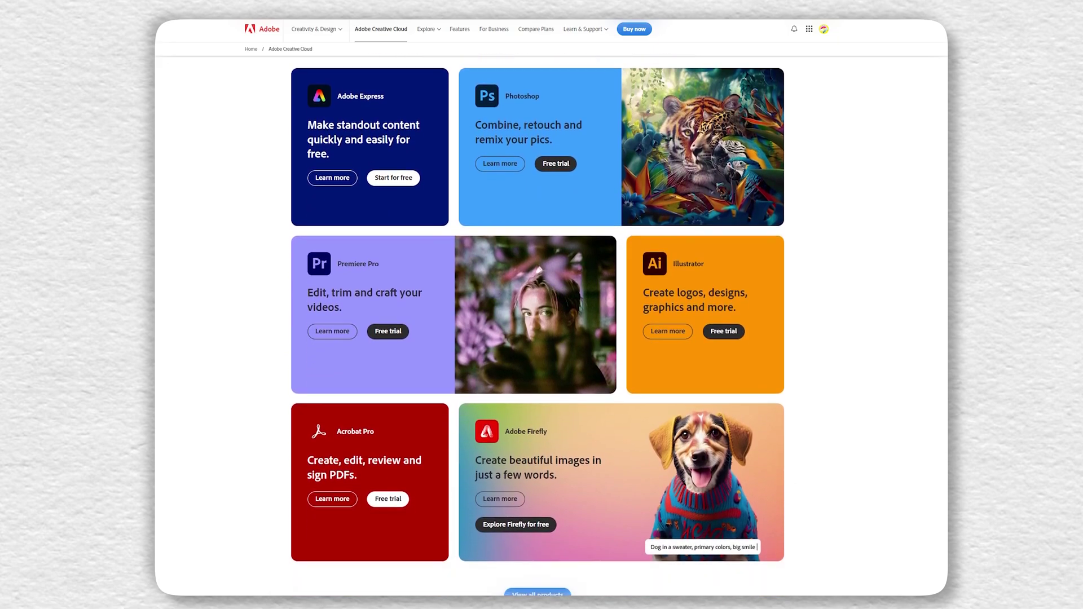
scroll(537, 326, down, 3)
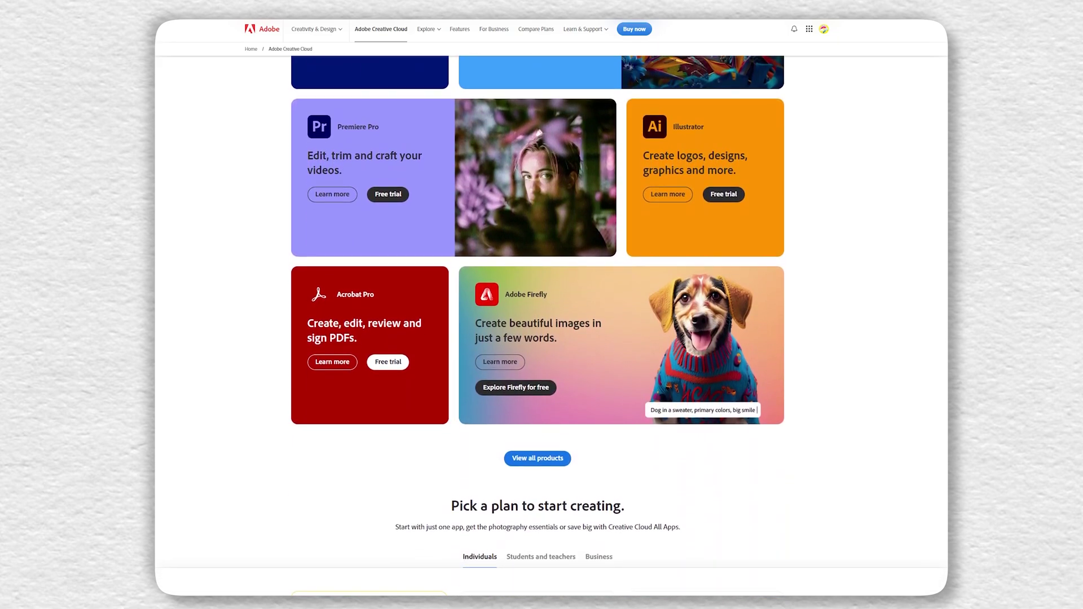
scroll(537, 327, down, 1)
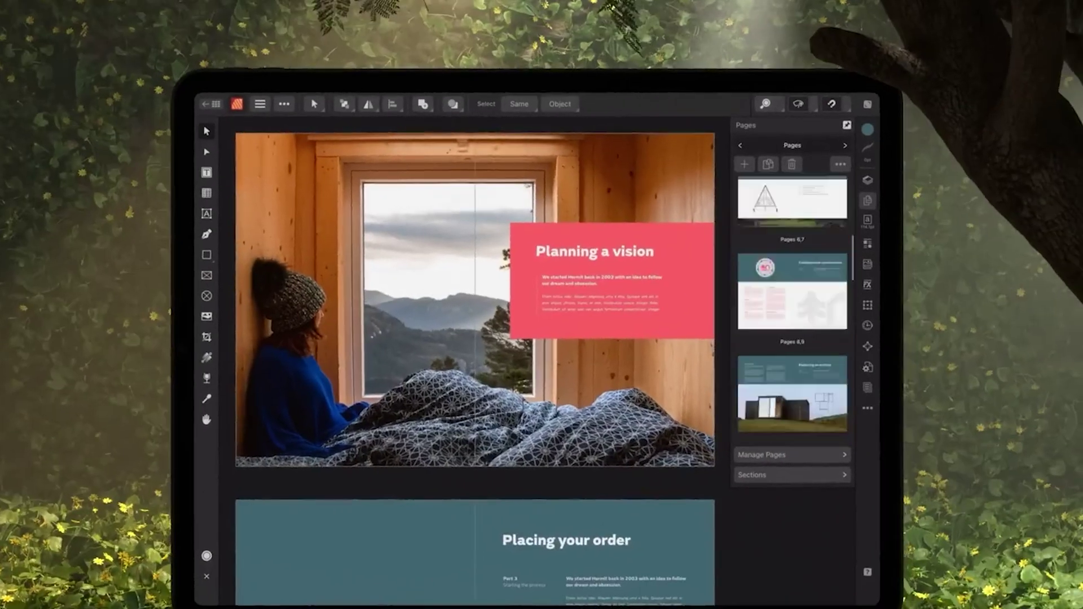
Type the headline 'Escape with Hermit. Modern log cabins, custom-built, just the way you want.' and select it
text(Escape with Hermit. Modern log cabins, custom-built, just the way you want.)
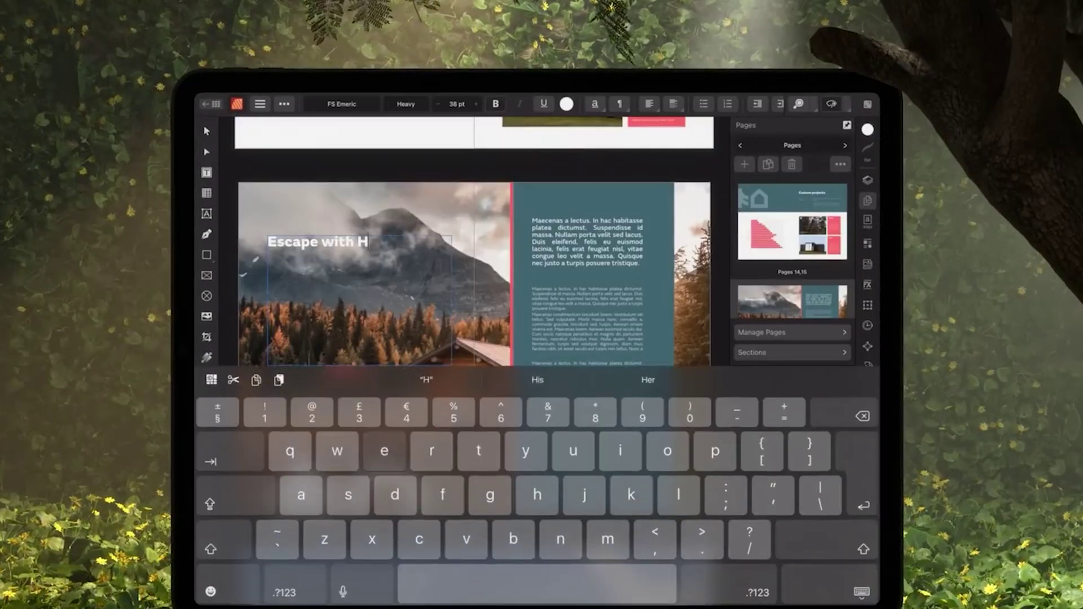
key(ctrl+a)
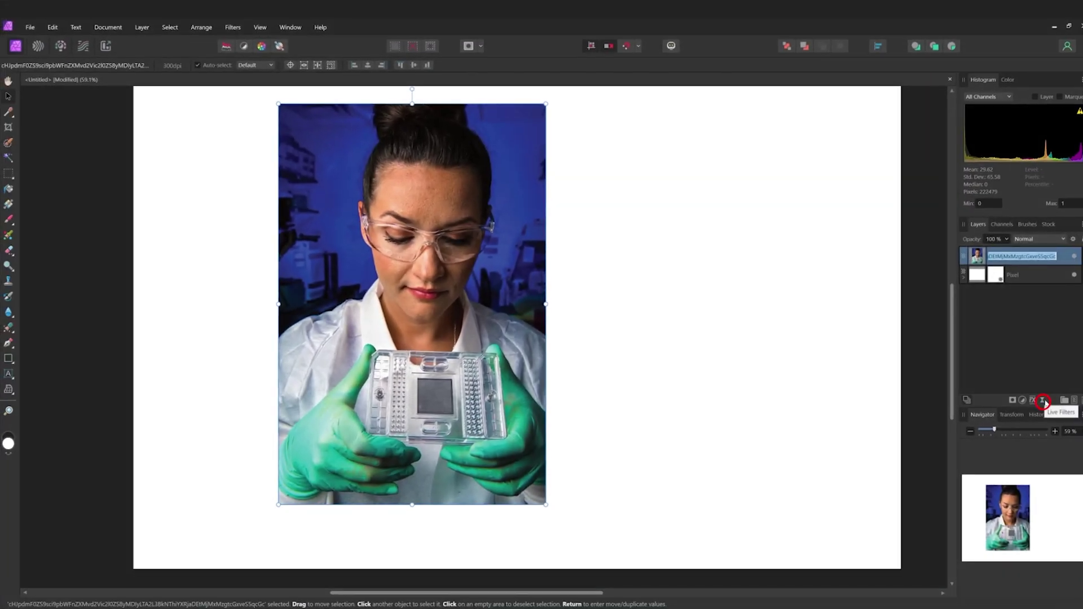
Apply a live Radial Blur filter to the scientist photo from the Live Filters list
click(1043, 400)
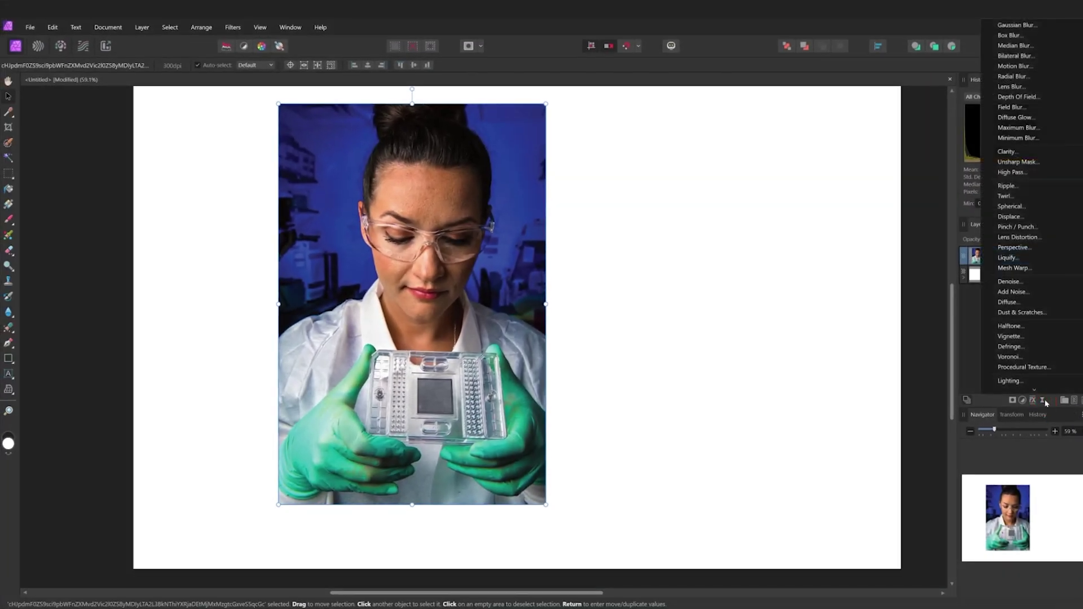
click(1033, 75)
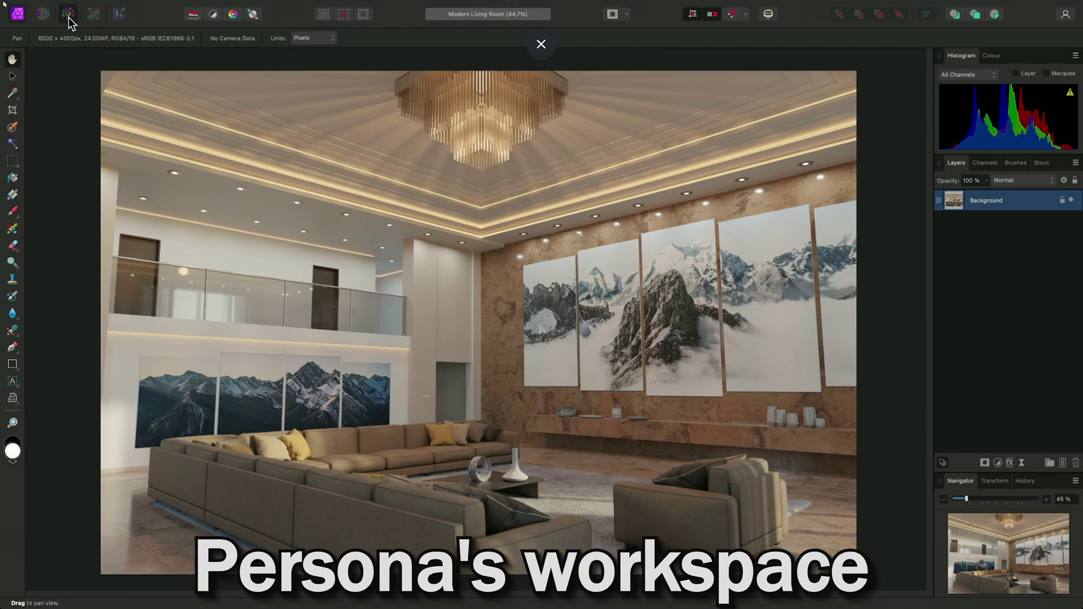
In the Develop persona, lower the living-room render's contrast and raise its saturation
click(68, 14)
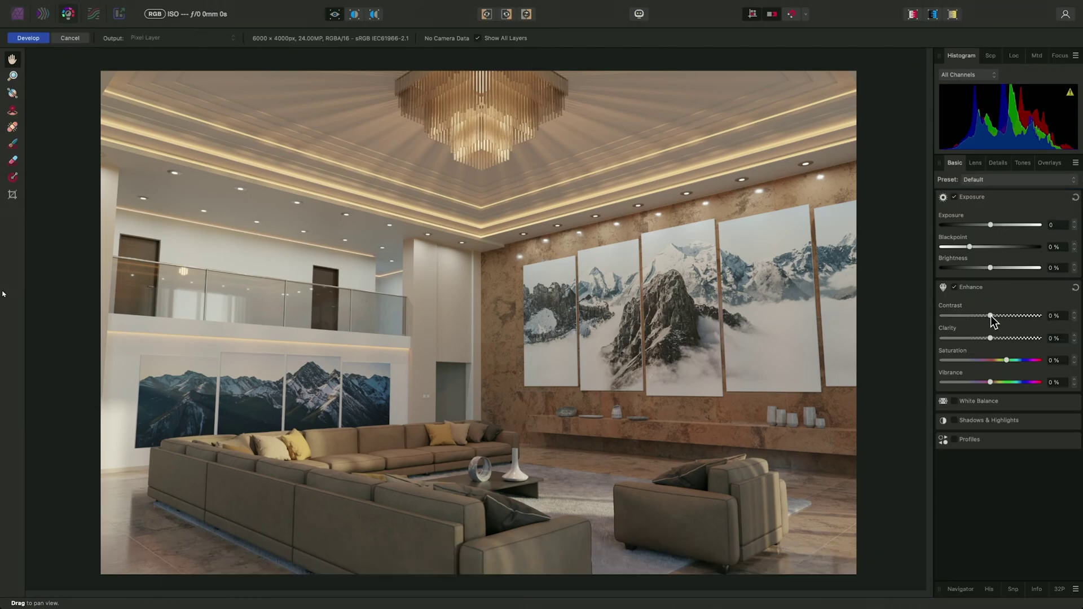
drag(990, 315, 956, 328)
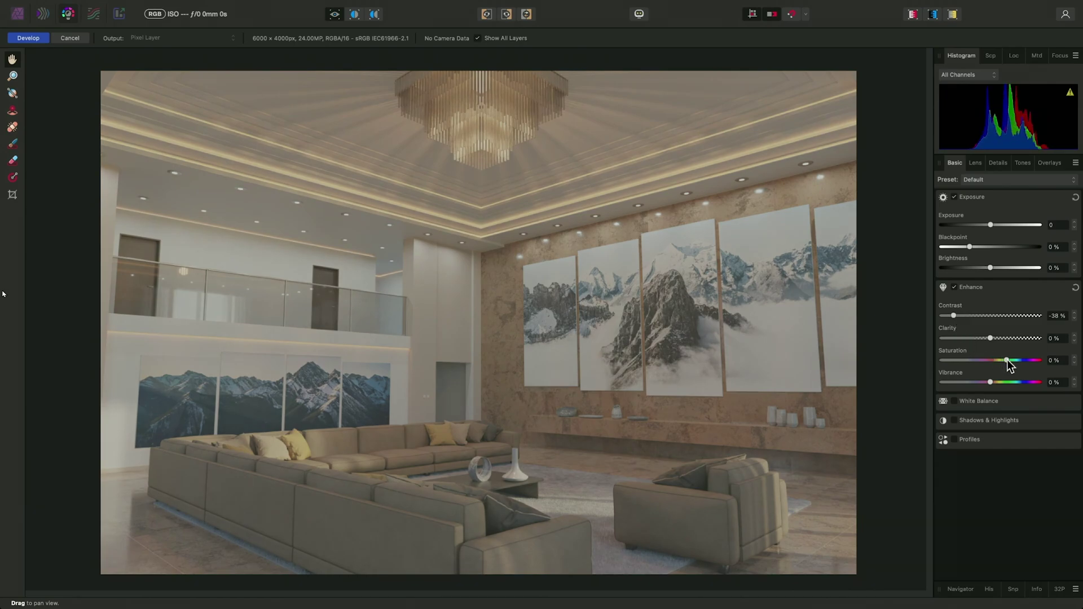
drag(1009, 360, 1020, 360)
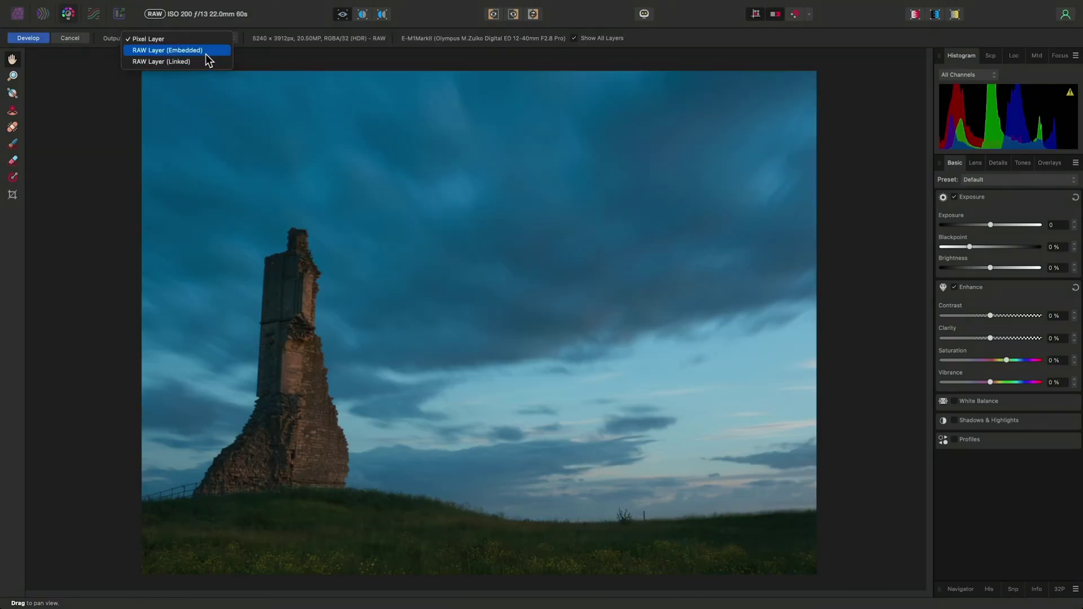
Output the RAW ruin photo as RAW Layer (Embedded) and increase its Brightness and Clarity
click(206, 51)
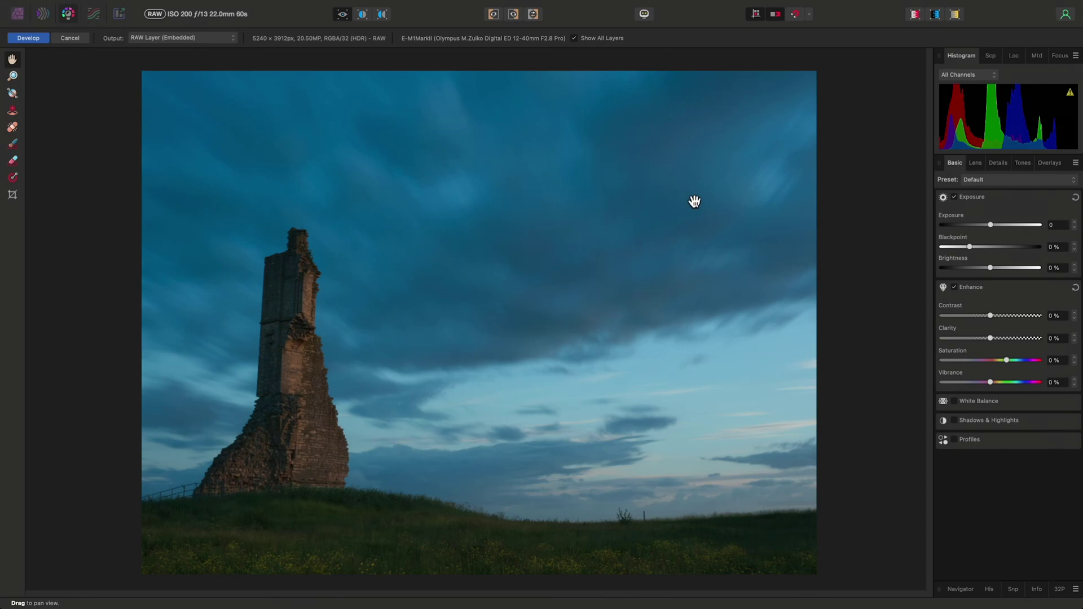
drag(988, 267, 1039, 271)
drag(990, 337, 1029, 342)
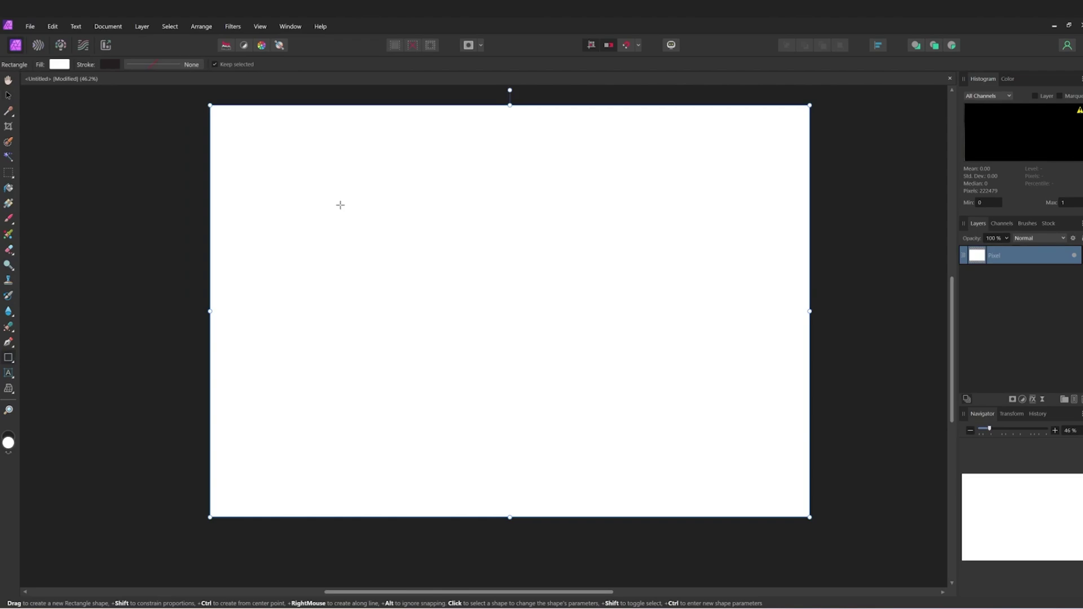
Draw a white rectangle across the canvas and select the Pixel layer beneath it
drag(340, 204, 455, 295)
click(1033, 269)
click(1035, 255)
click(1034, 273)
click(1027, 255)
click(1035, 278)
Add a layer mask to the Pixel layer under the white Rectangle
click(1013, 400)
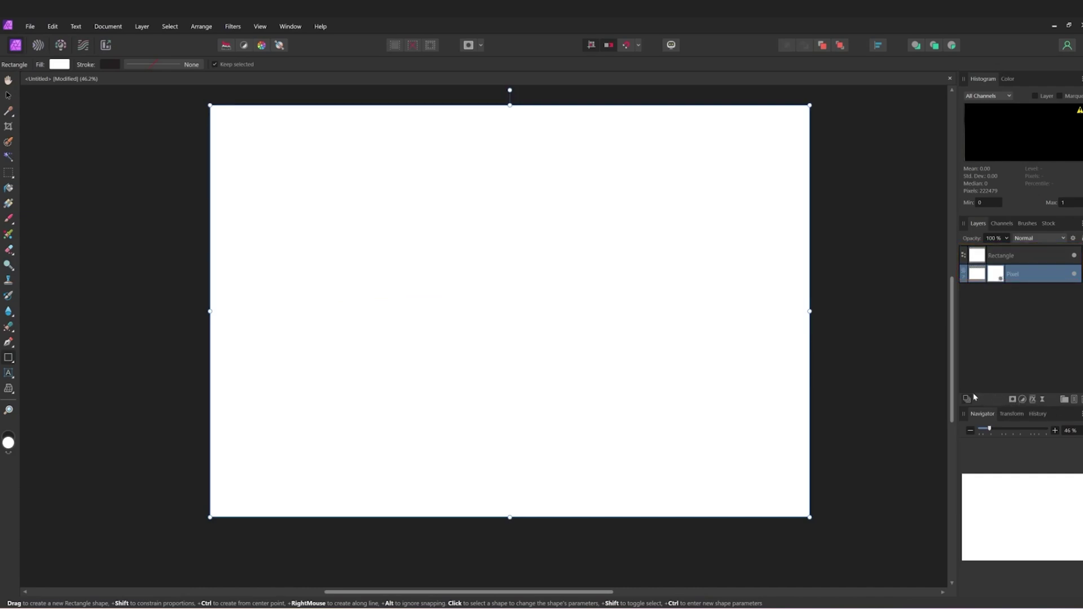